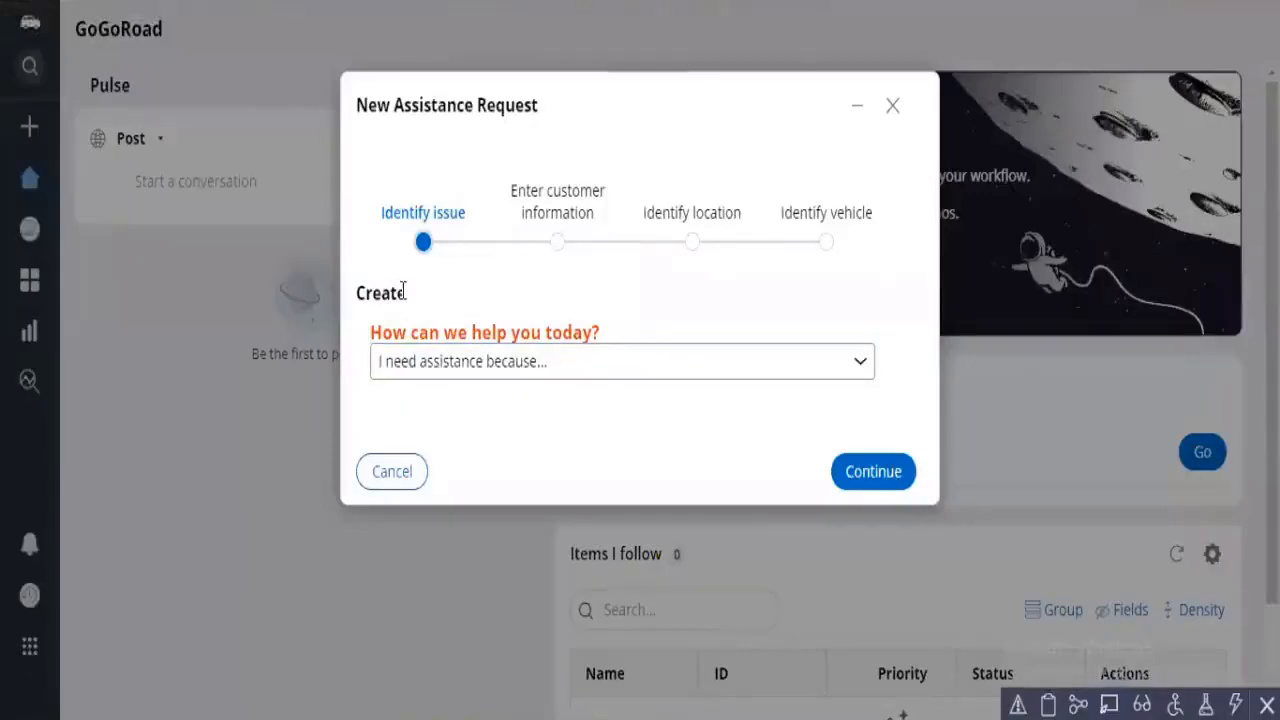
Replace the open assistance request with a newly created one and try the button below its dropdown.
click(895, 106)
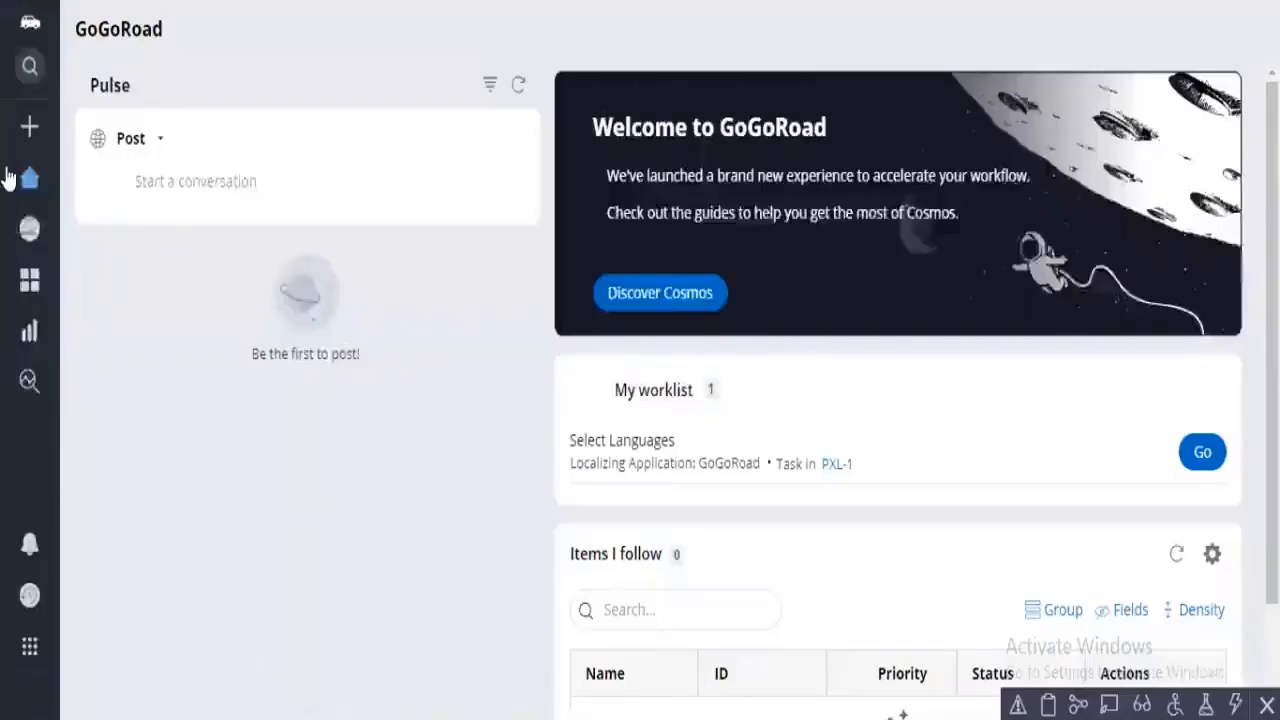
mouse_move(8, 165)
click(30, 126)
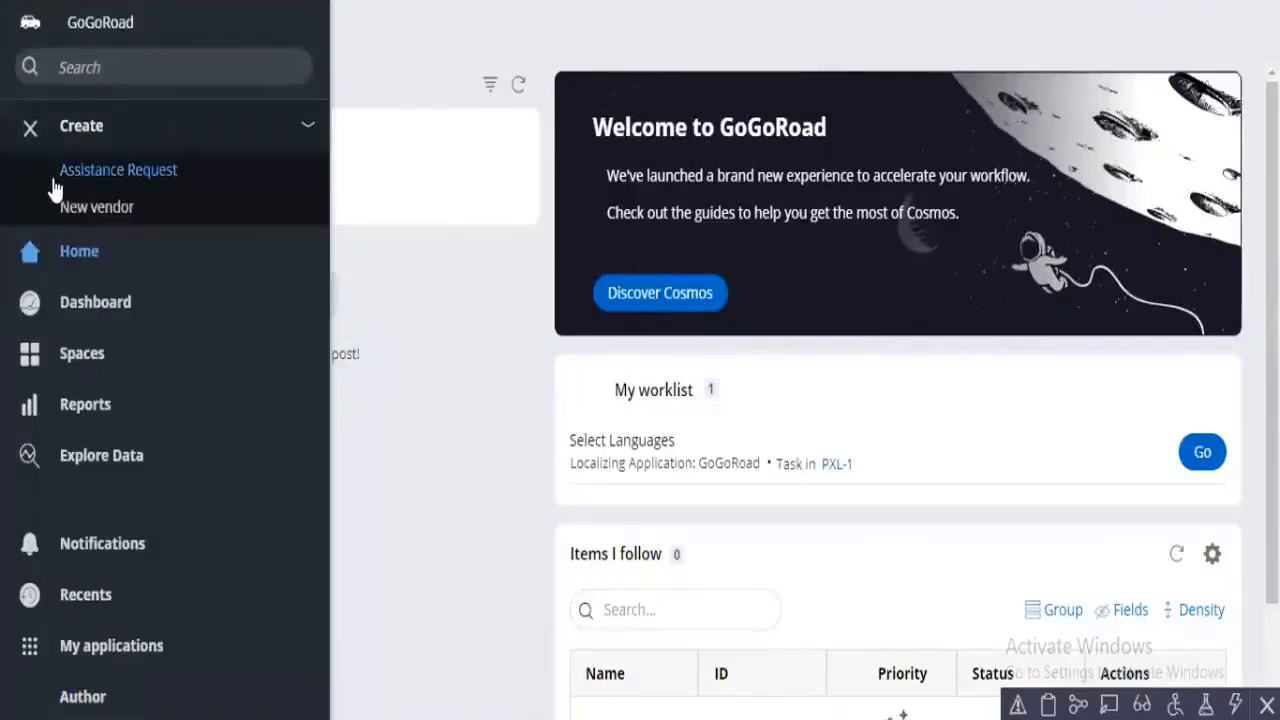
click(55, 188)
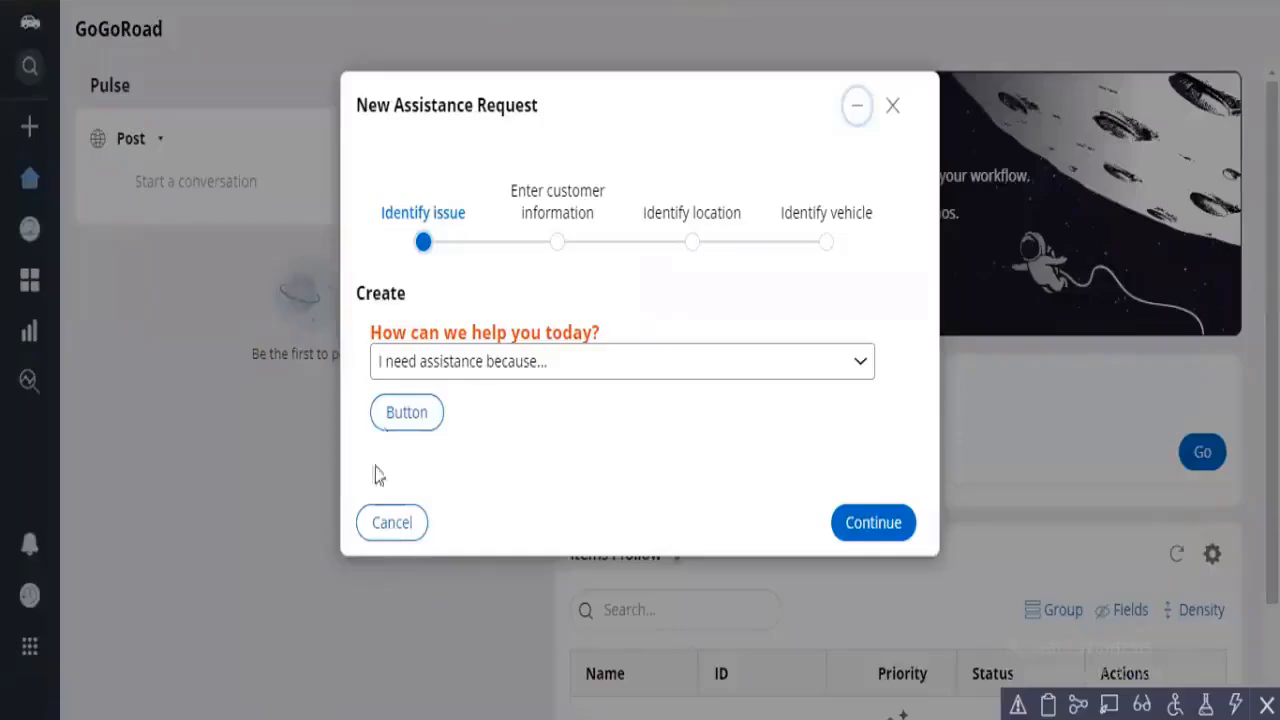
click(393, 420)
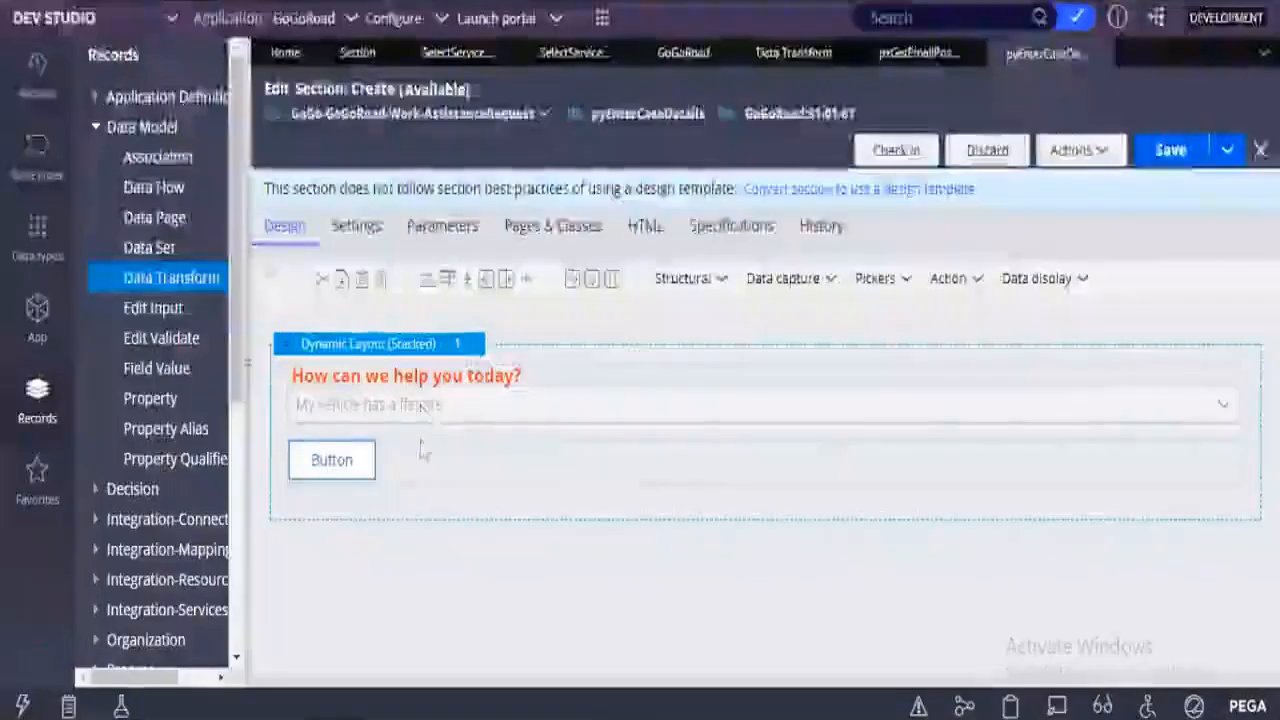
In Dev Studio, select the button's row in the Create section and view the available structural controls.
click(999, 467)
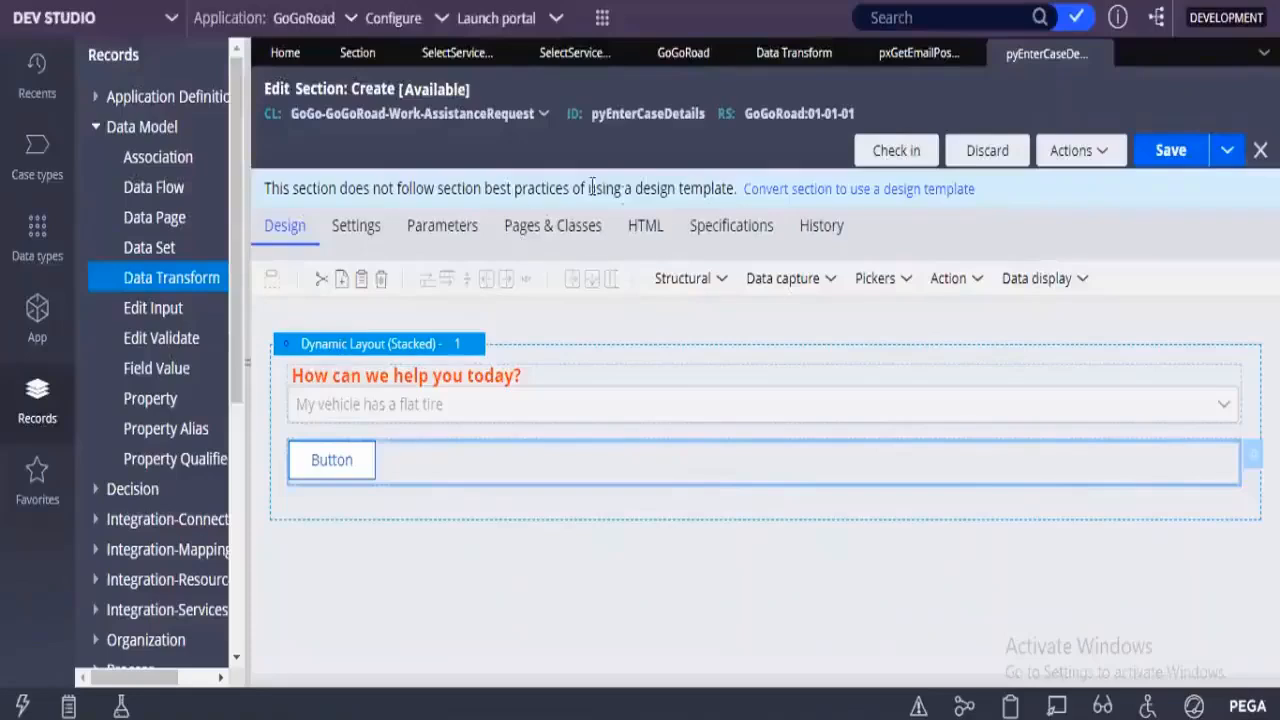
click(695, 290)
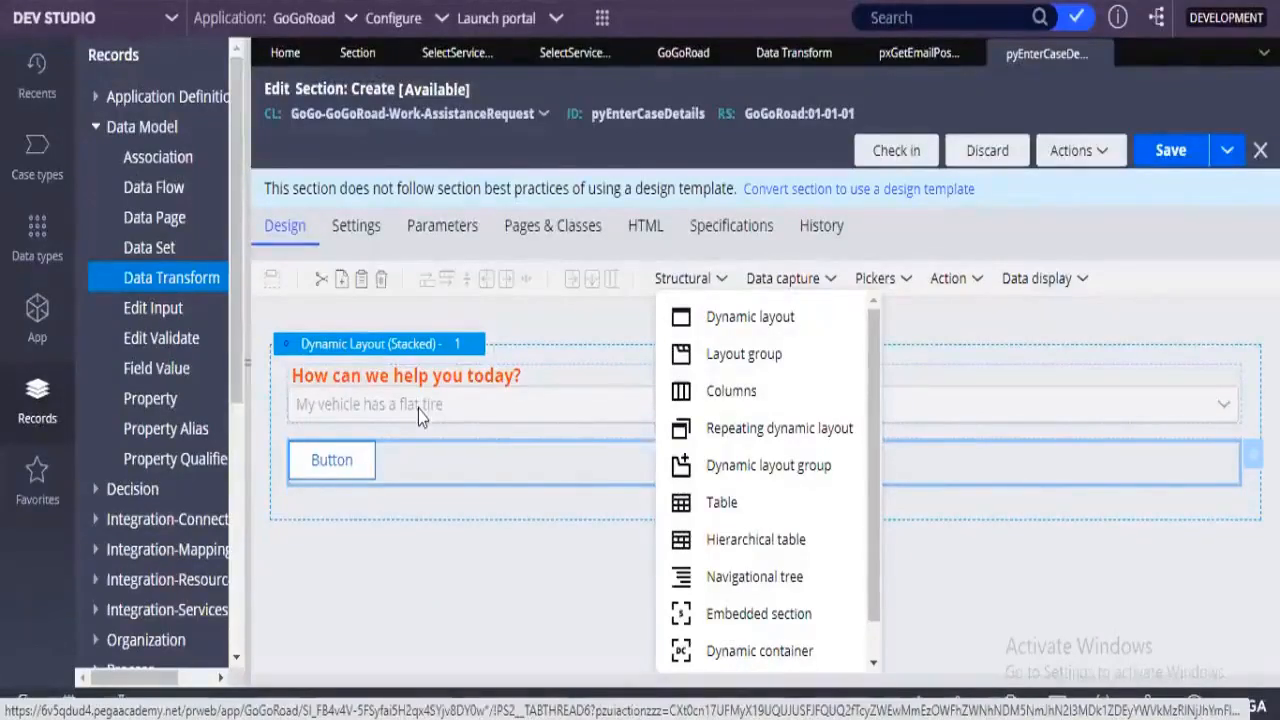
Switch to App Studio, view the application's channels, and preview the User Portal.
click(128, 25)
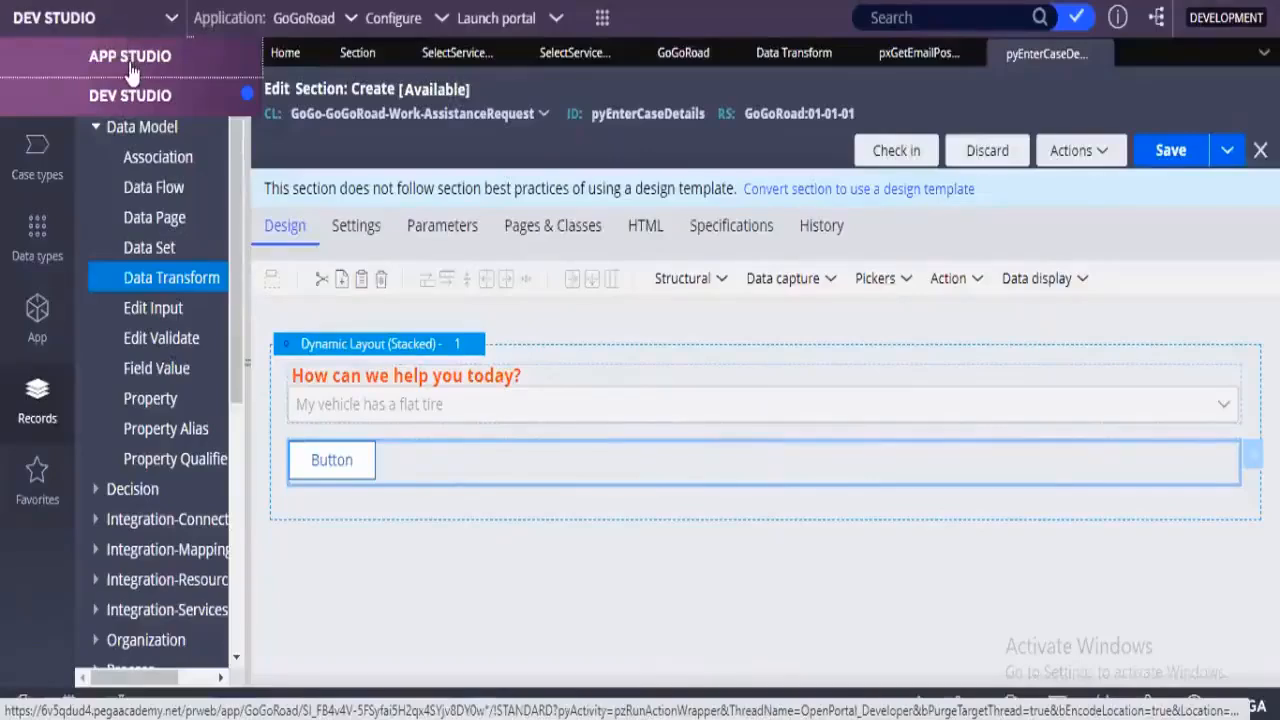
click(129, 58)
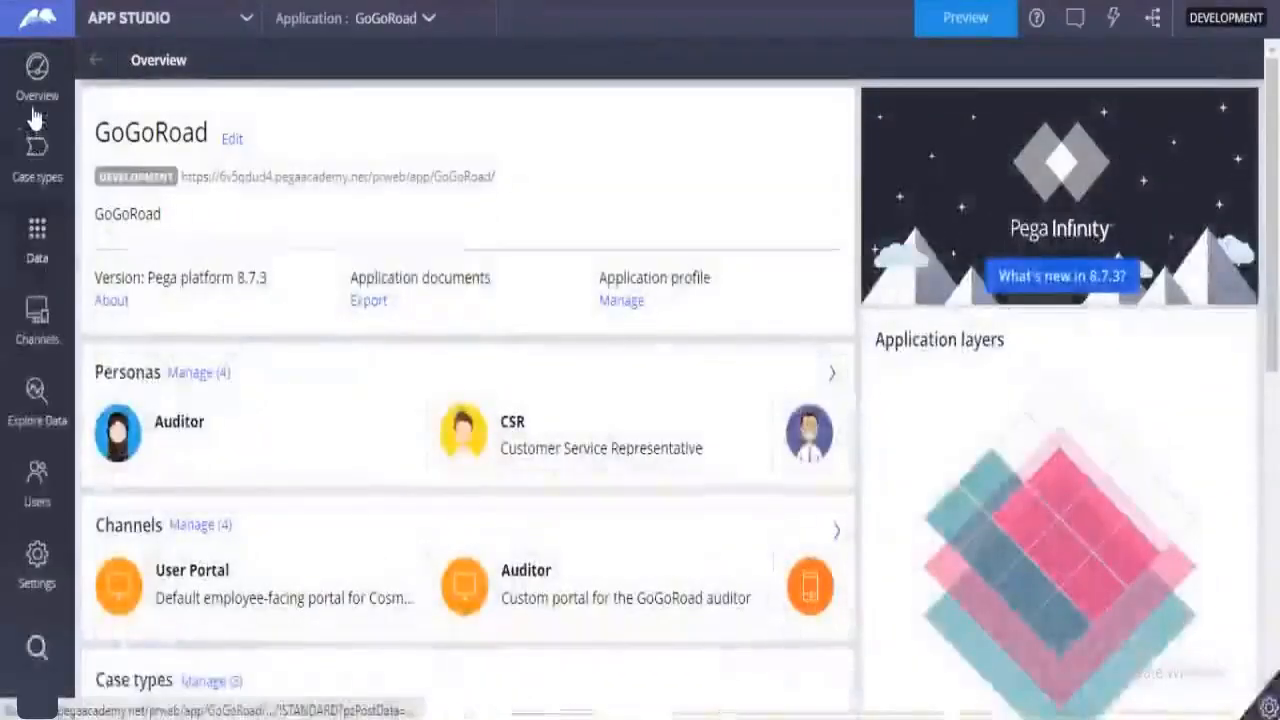
click(24, 316)
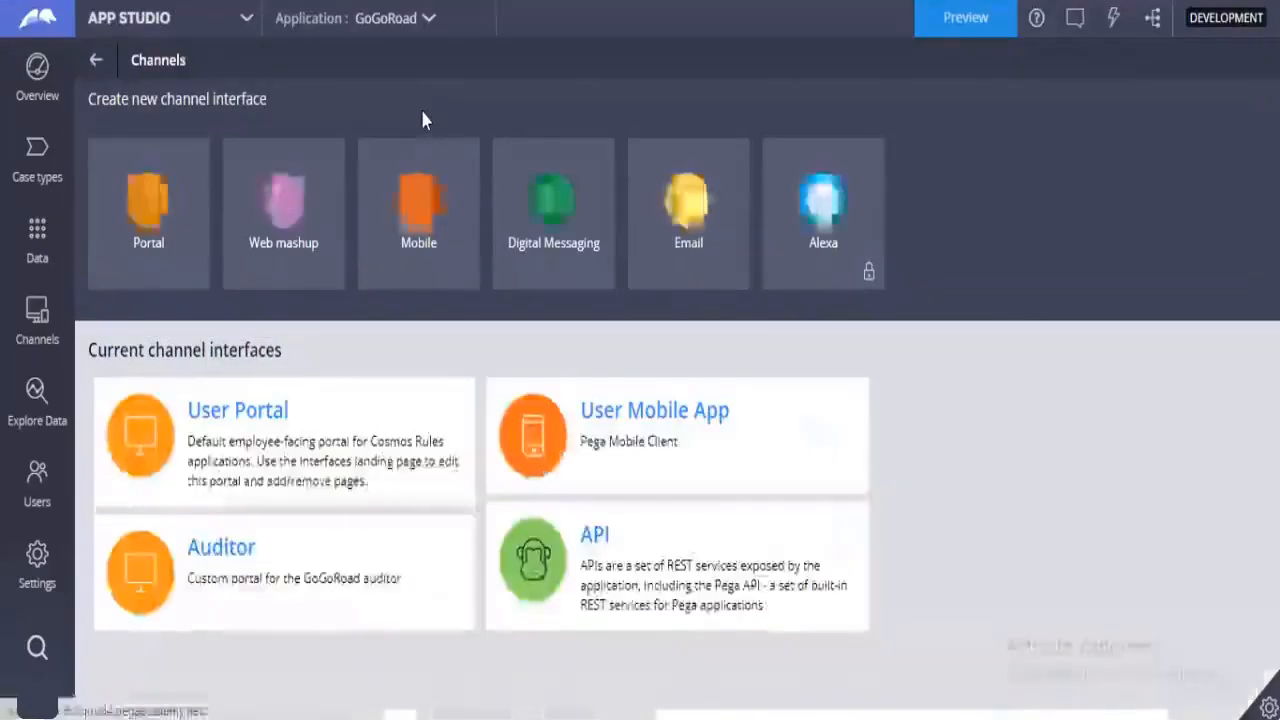
click(958, 30)
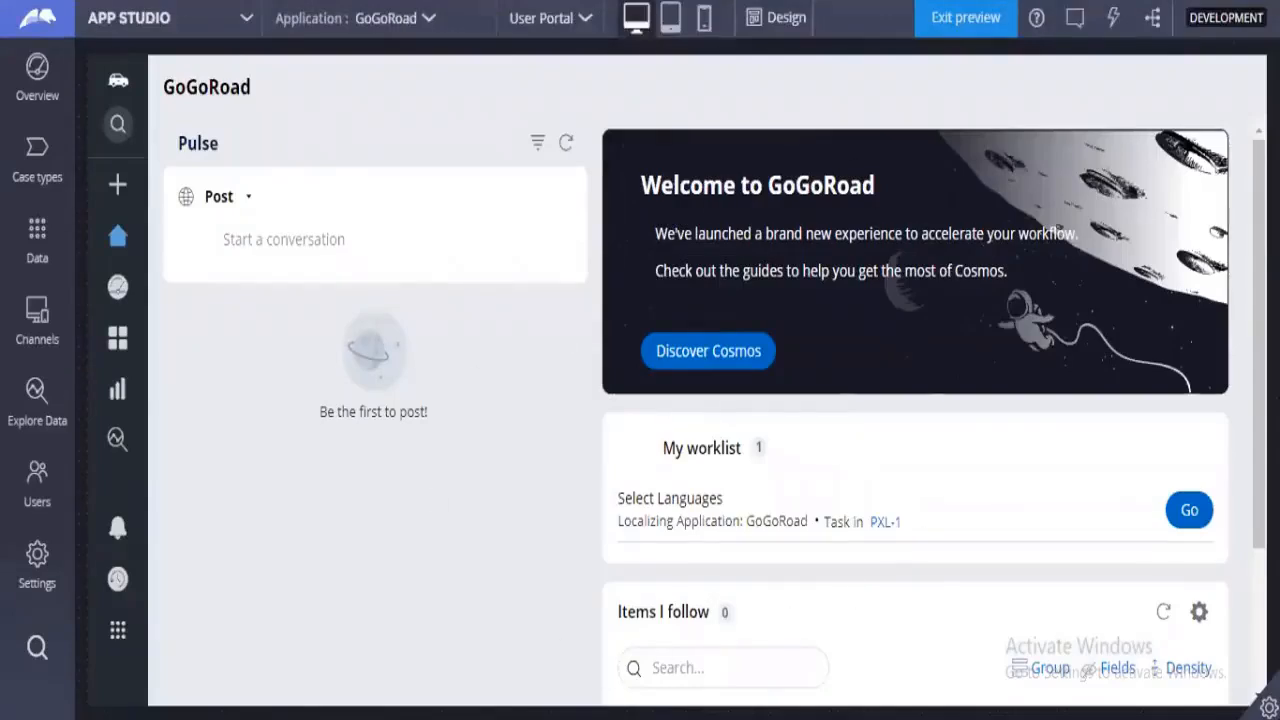
Examine the portal preview at tablet size on the Apple iPad Pro 10.5, Lenovo Tab 4 8 and Samsung Galaxy Tab S3.
click(671, 24)
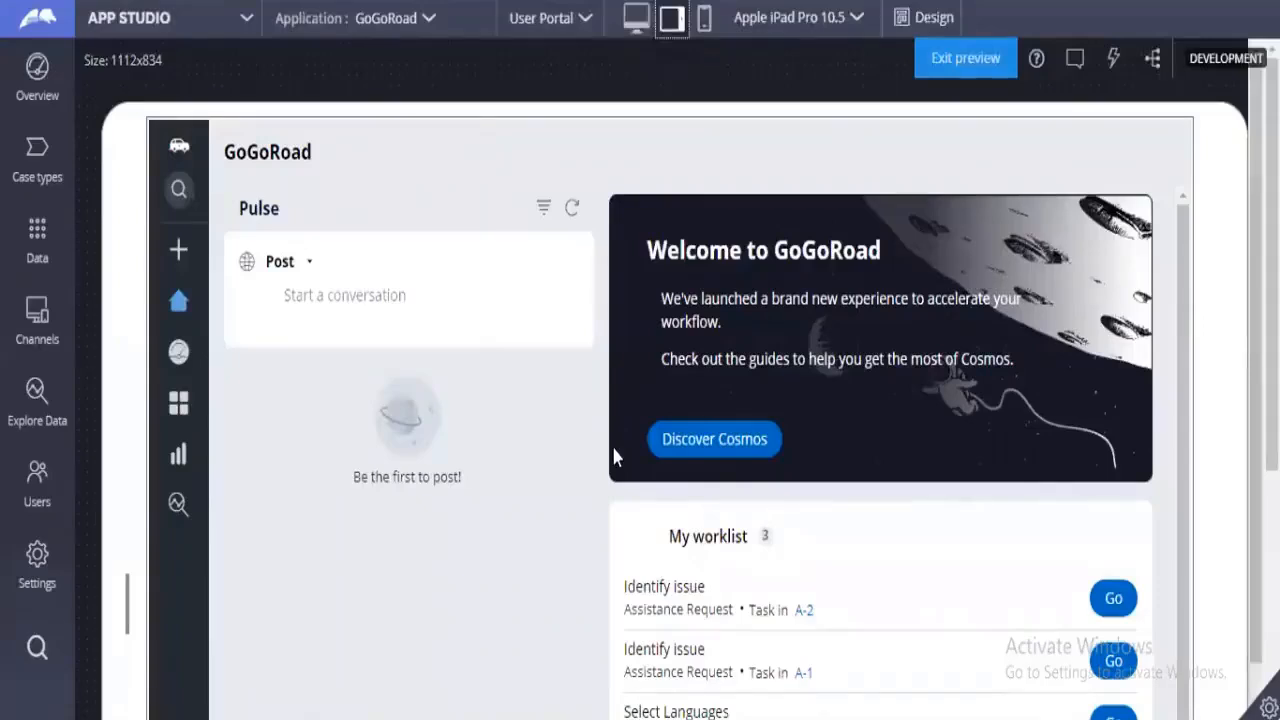
click(842, 20)
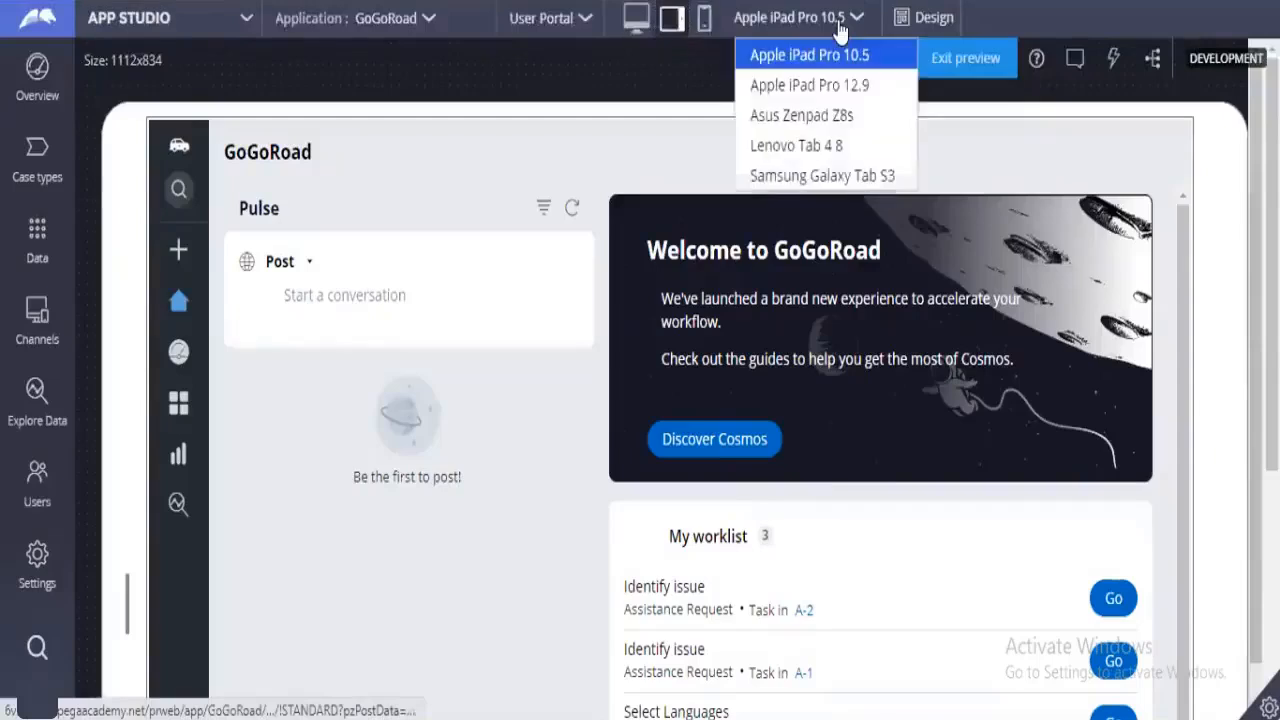
click(816, 152)
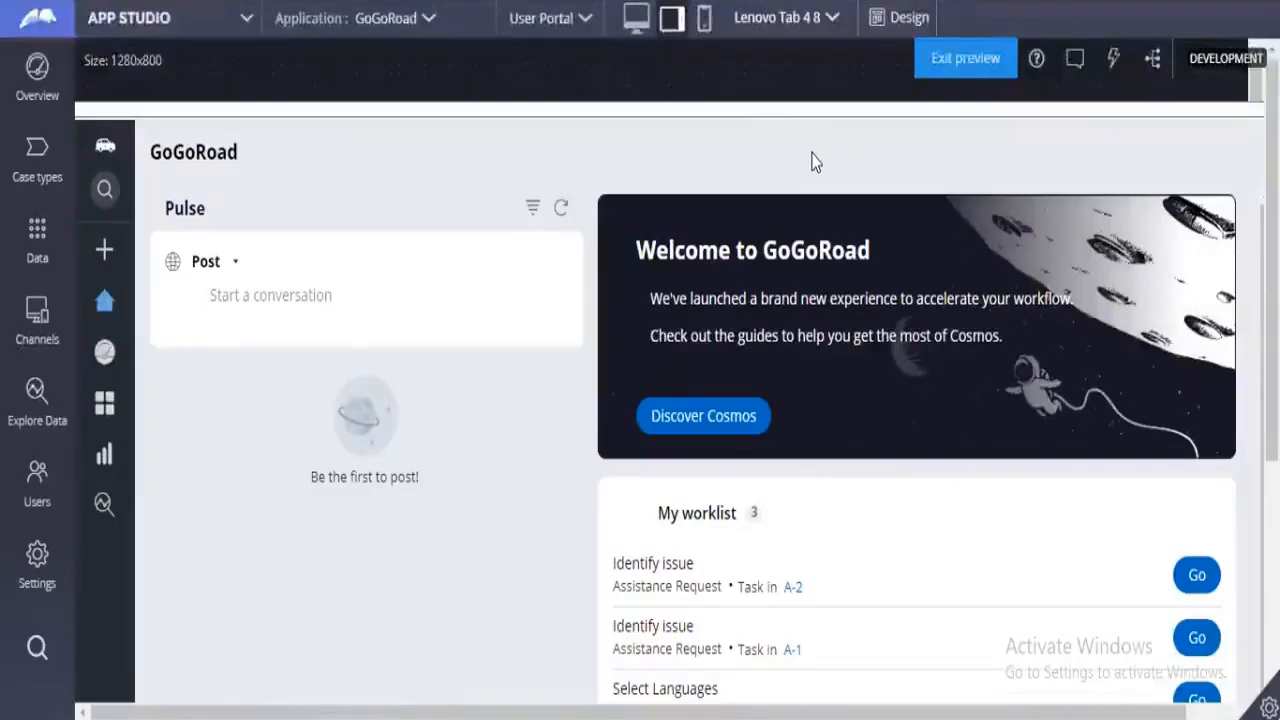
scroll(553, 494, down, 1)
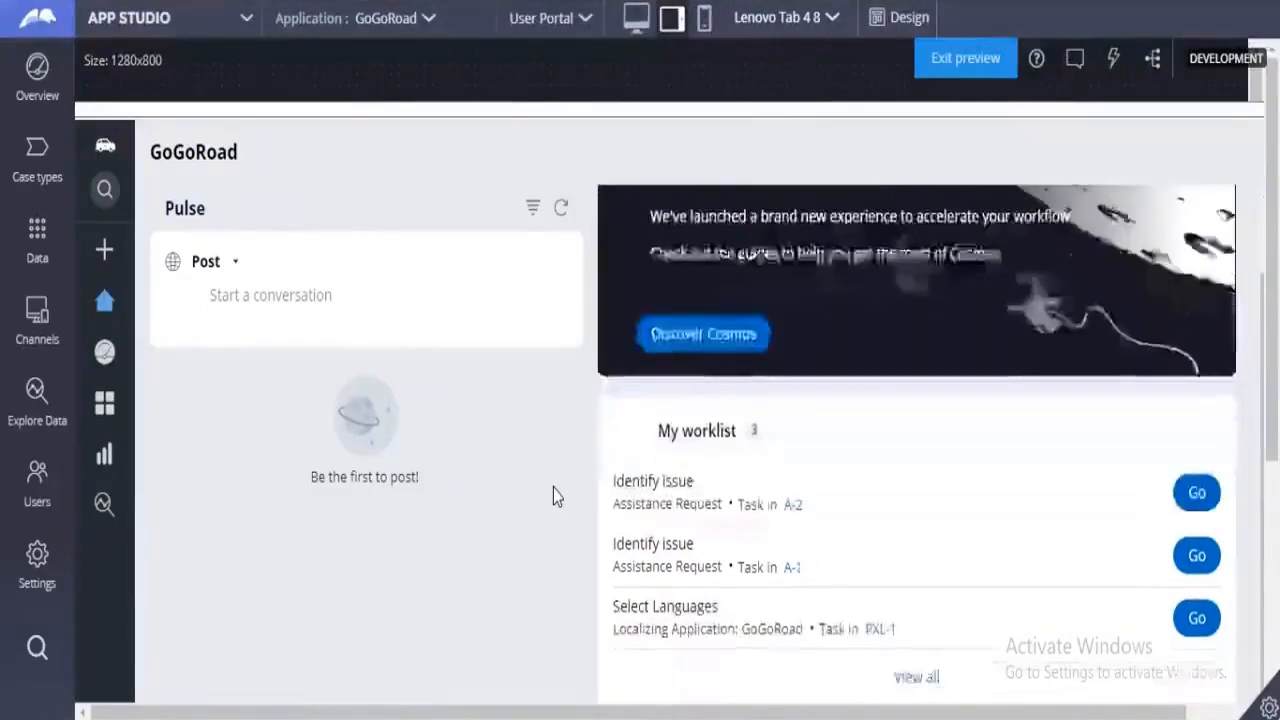
scroll(553, 488, up, 1)
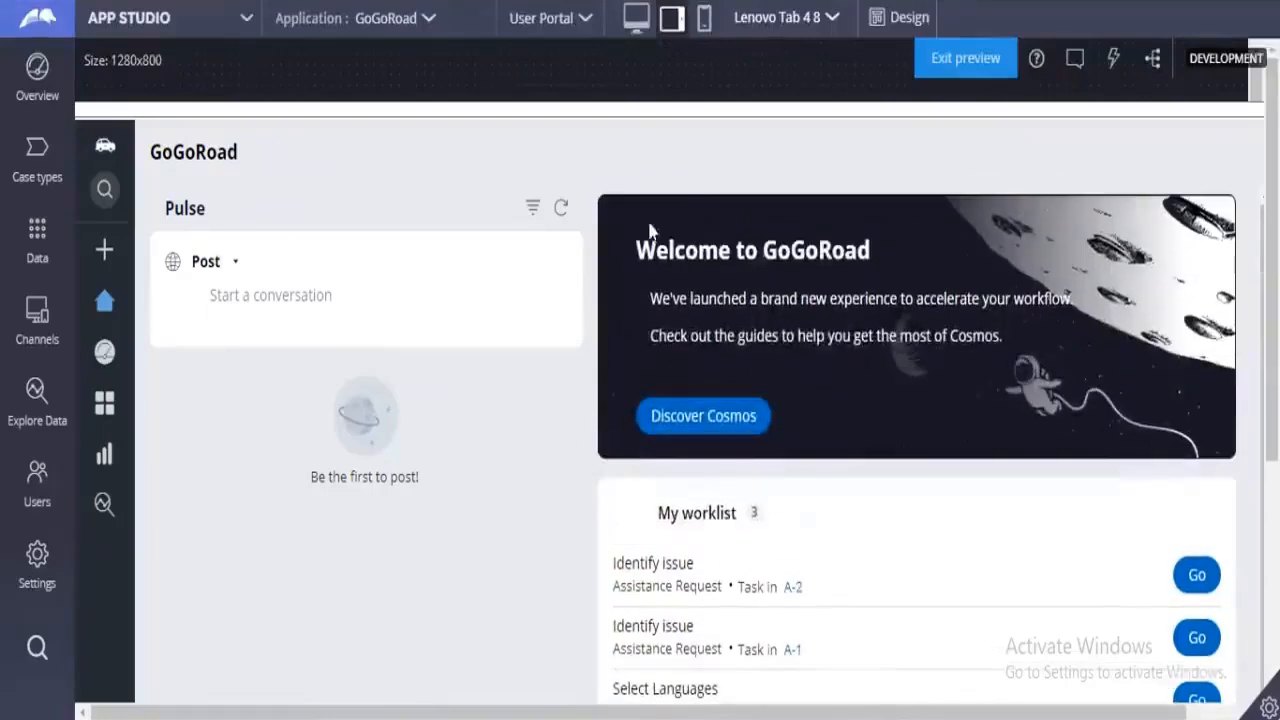
click(790, 18)
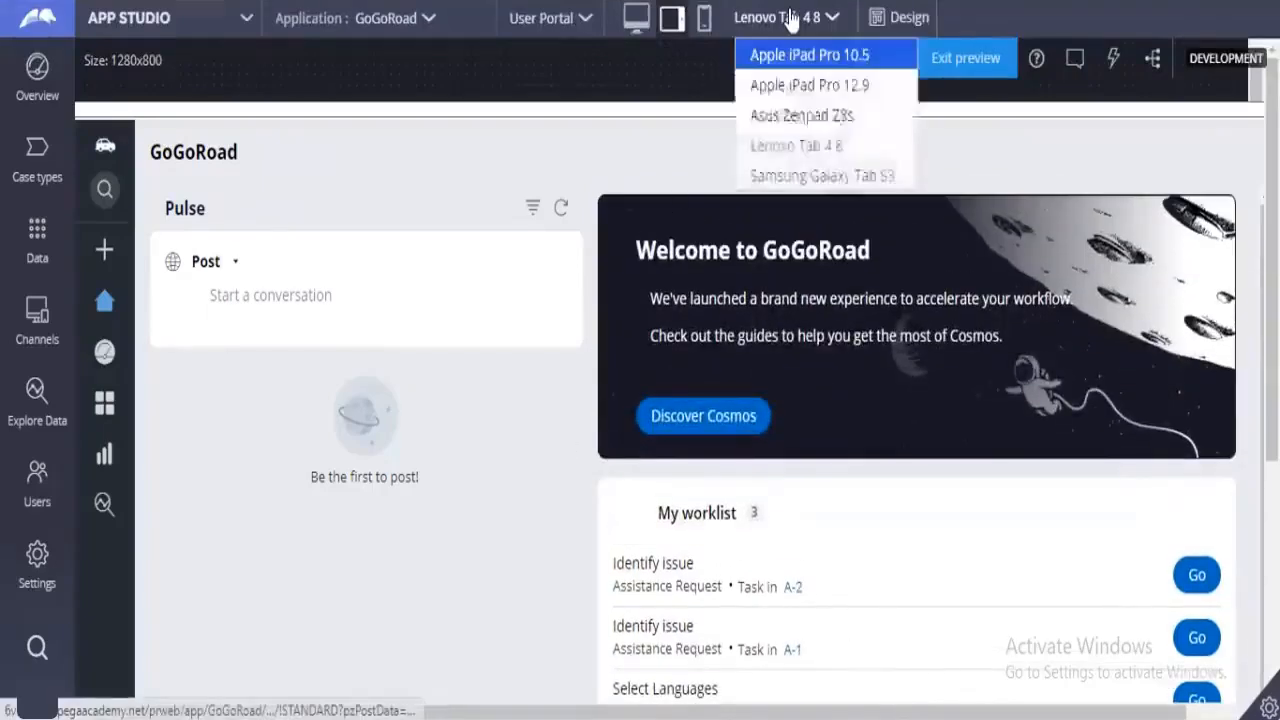
click(776, 175)
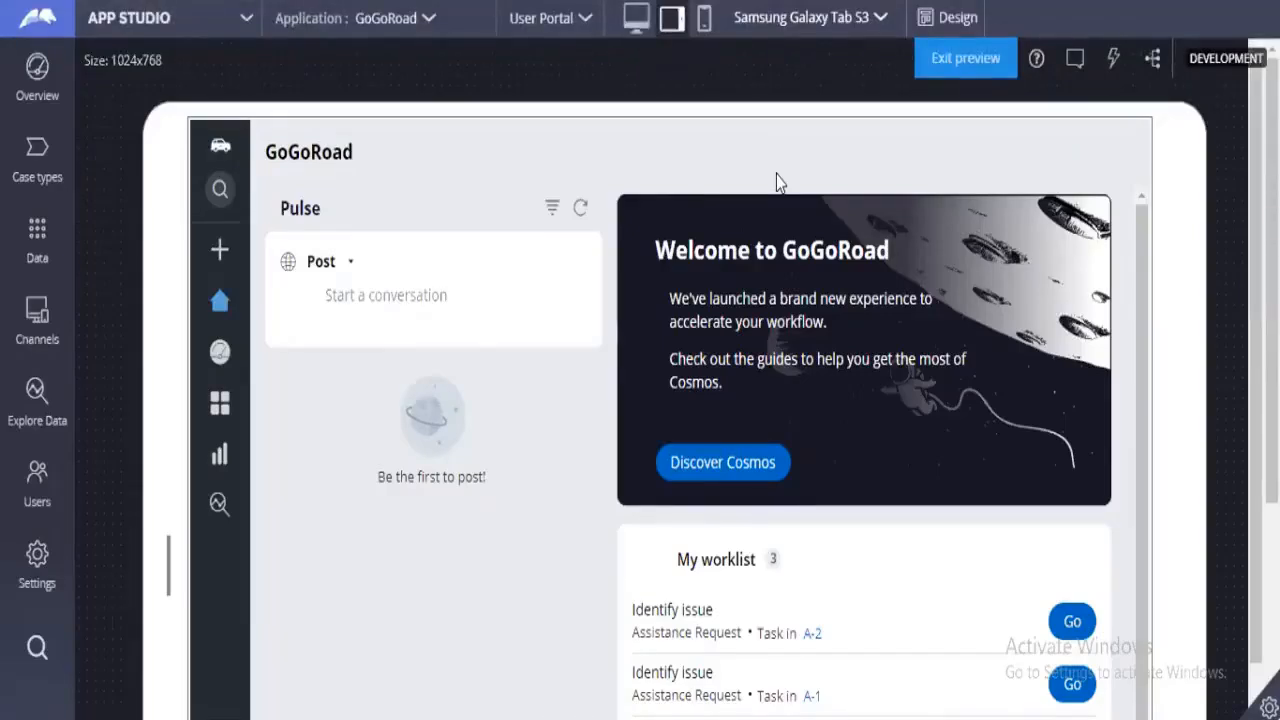
Examine the portal preview at phone size on the Apple iPhone 11, Google Pixel 4 and Samsung Galaxy Note 10.
click(704, 20)
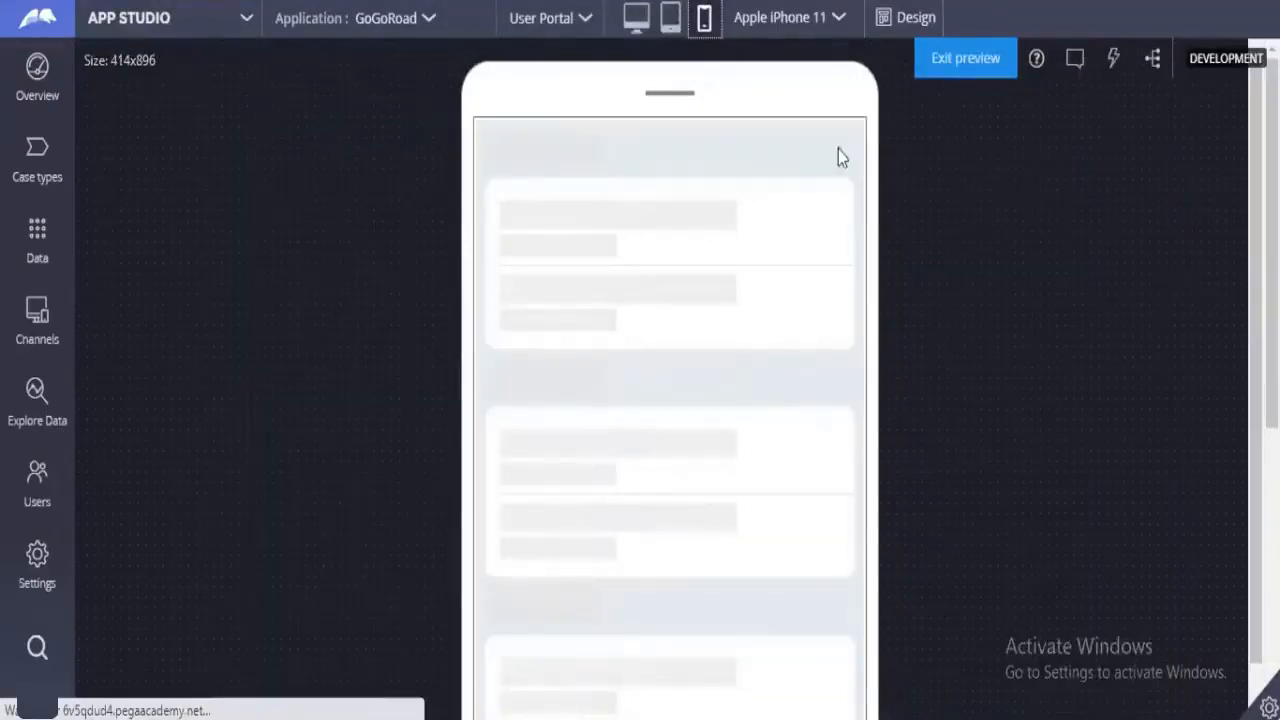
scroll(771, 490, down, 3)
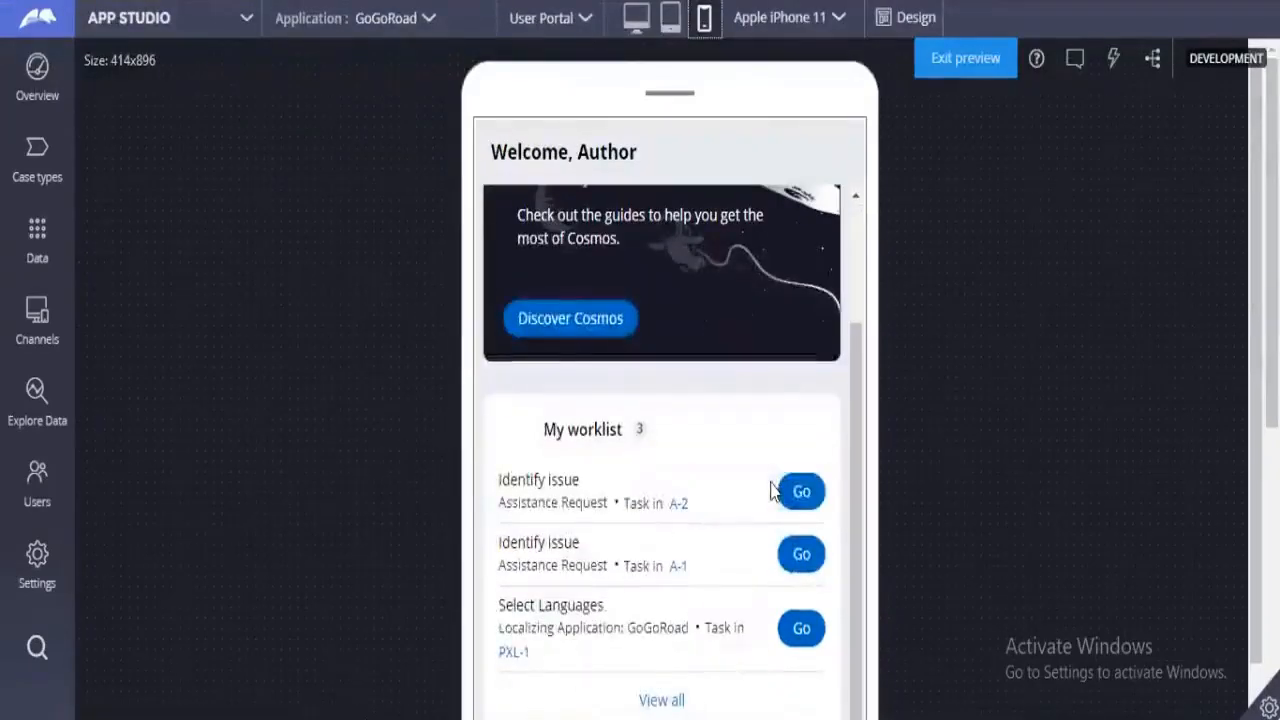
scroll(773, 490, up, 3)
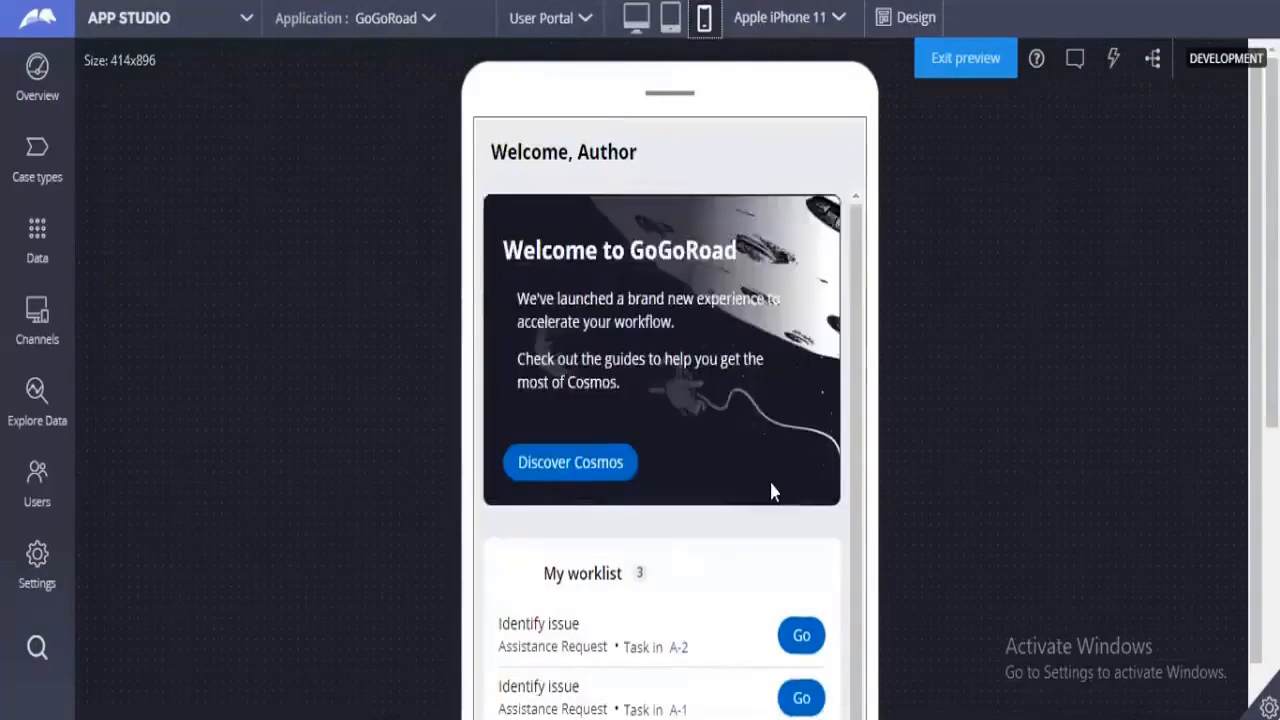
scroll(771, 486, down, 3)
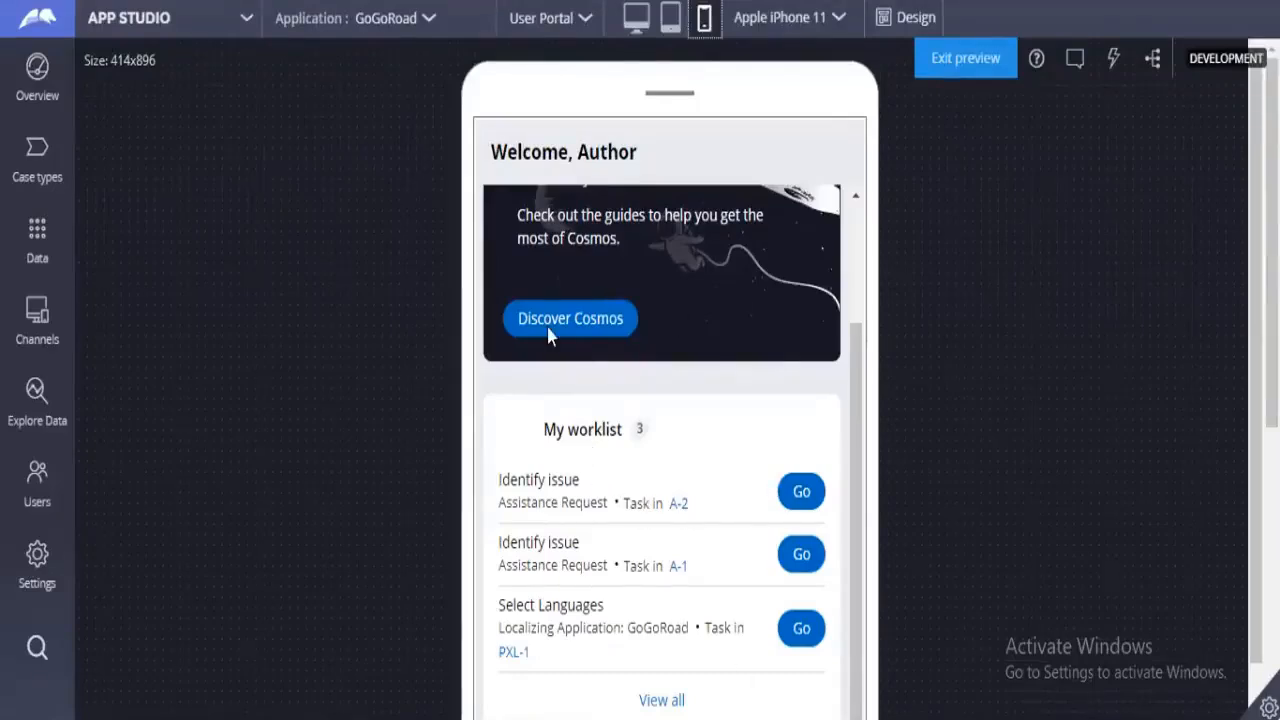
click(781, 24)
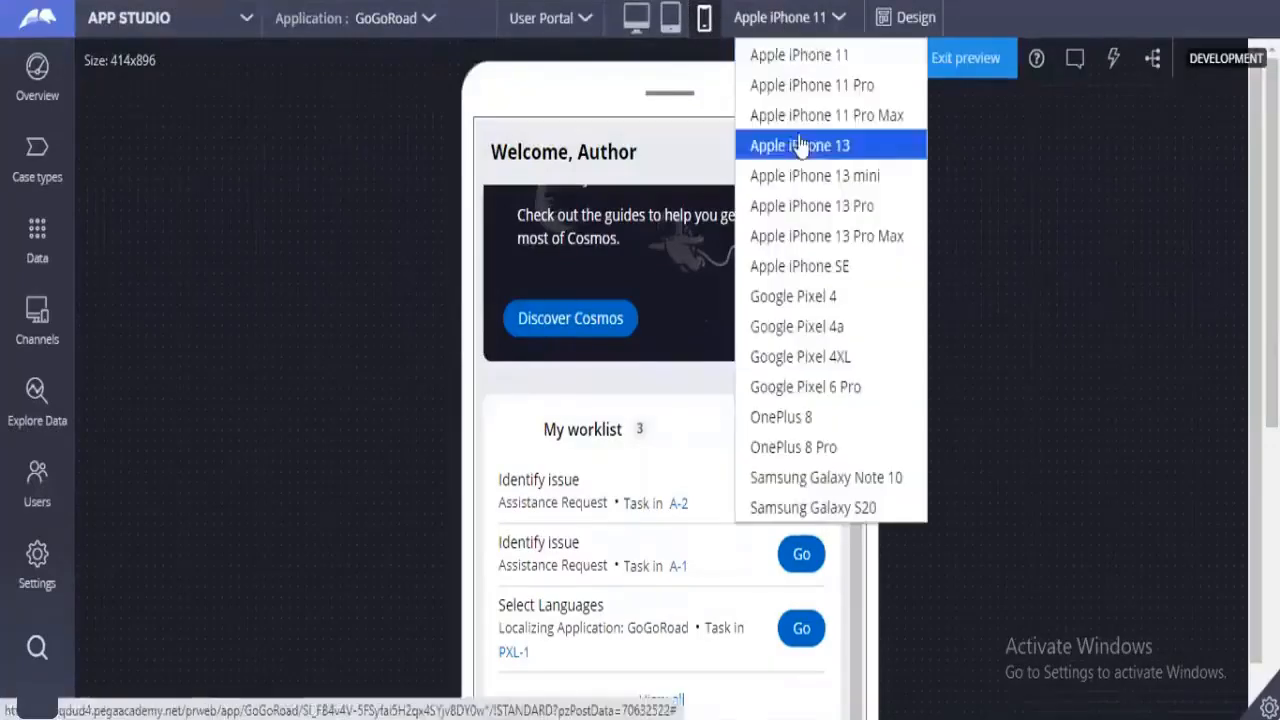
click(792, 298)
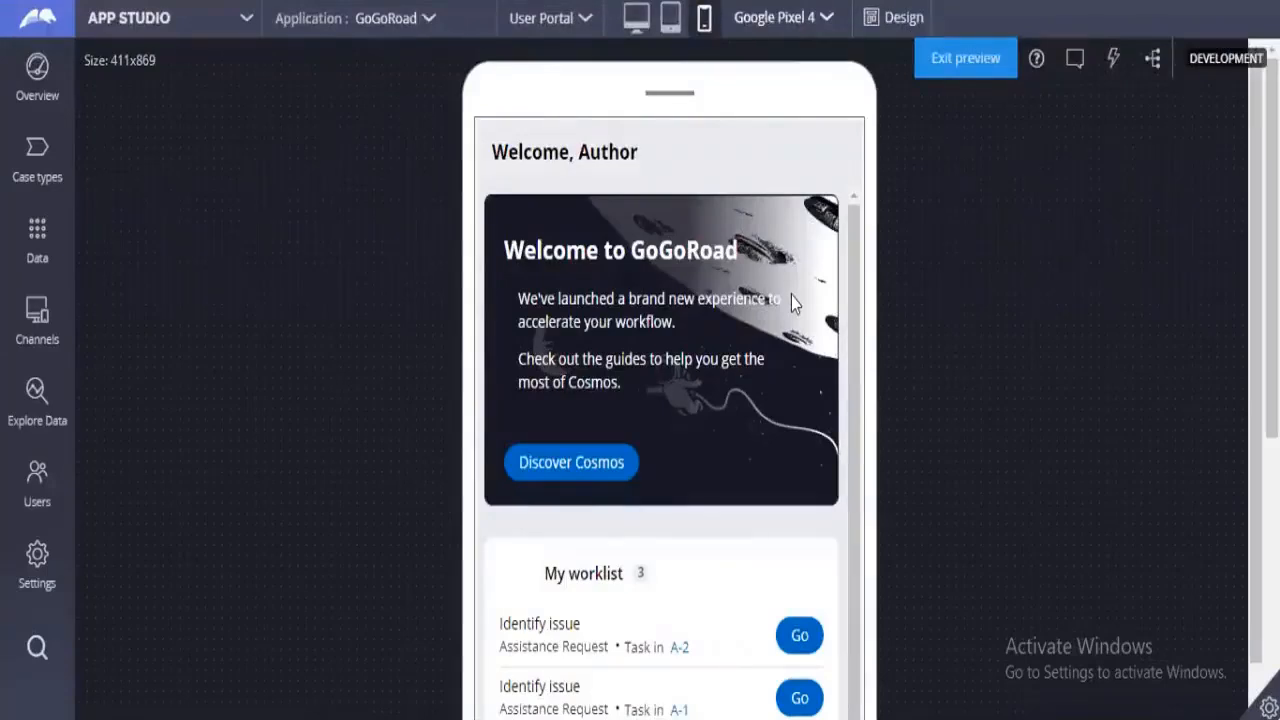
click(787, 30)
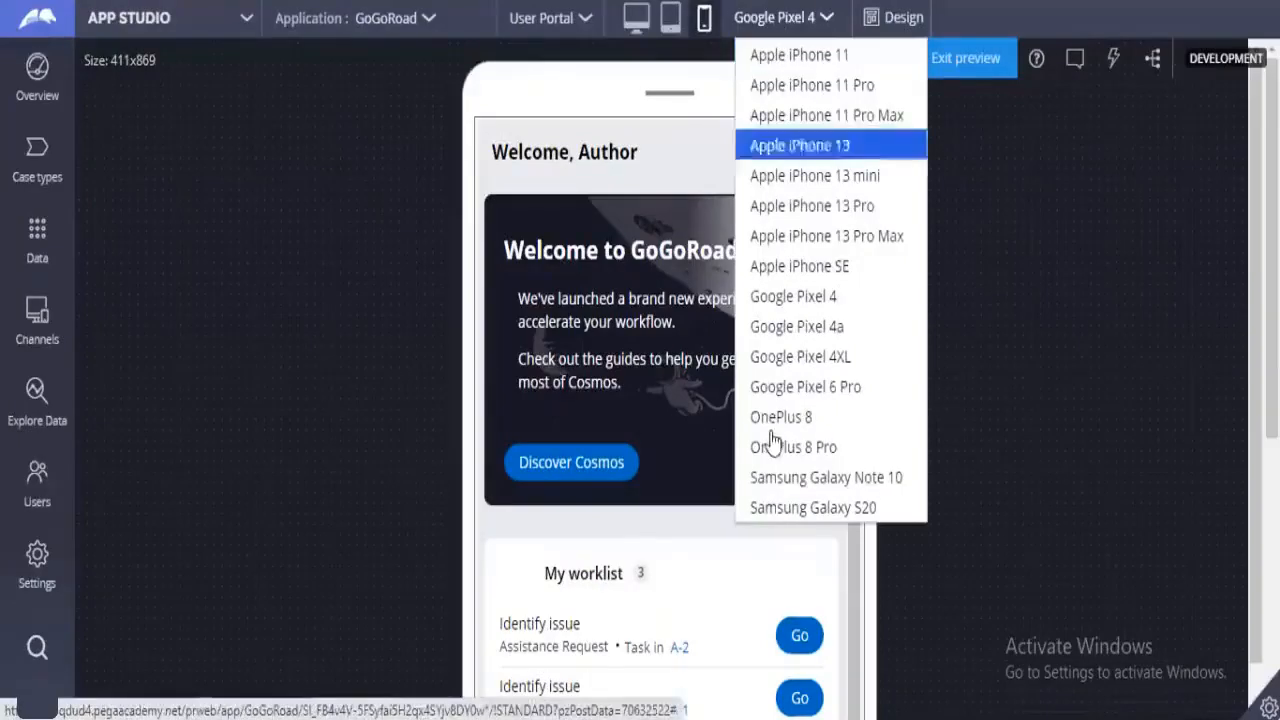
click(802, 479)
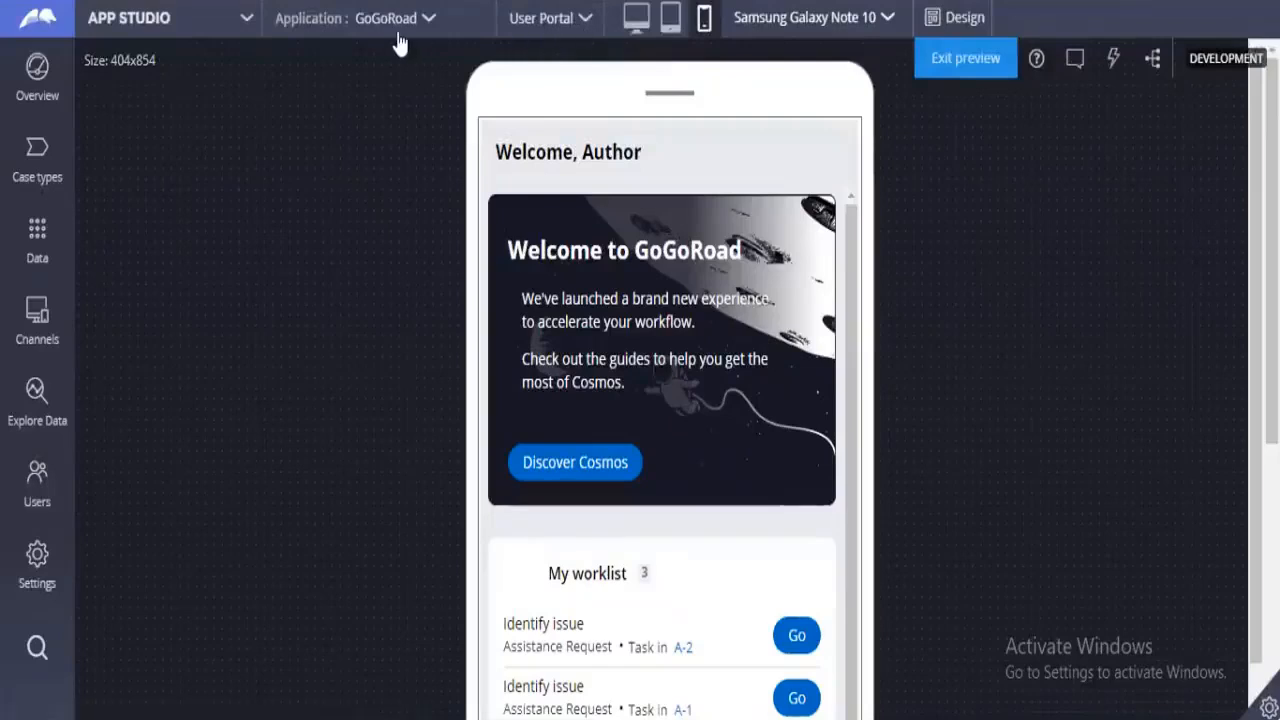
Switch back to Dev Studio to return to the Create section rule.
click(178, 30)
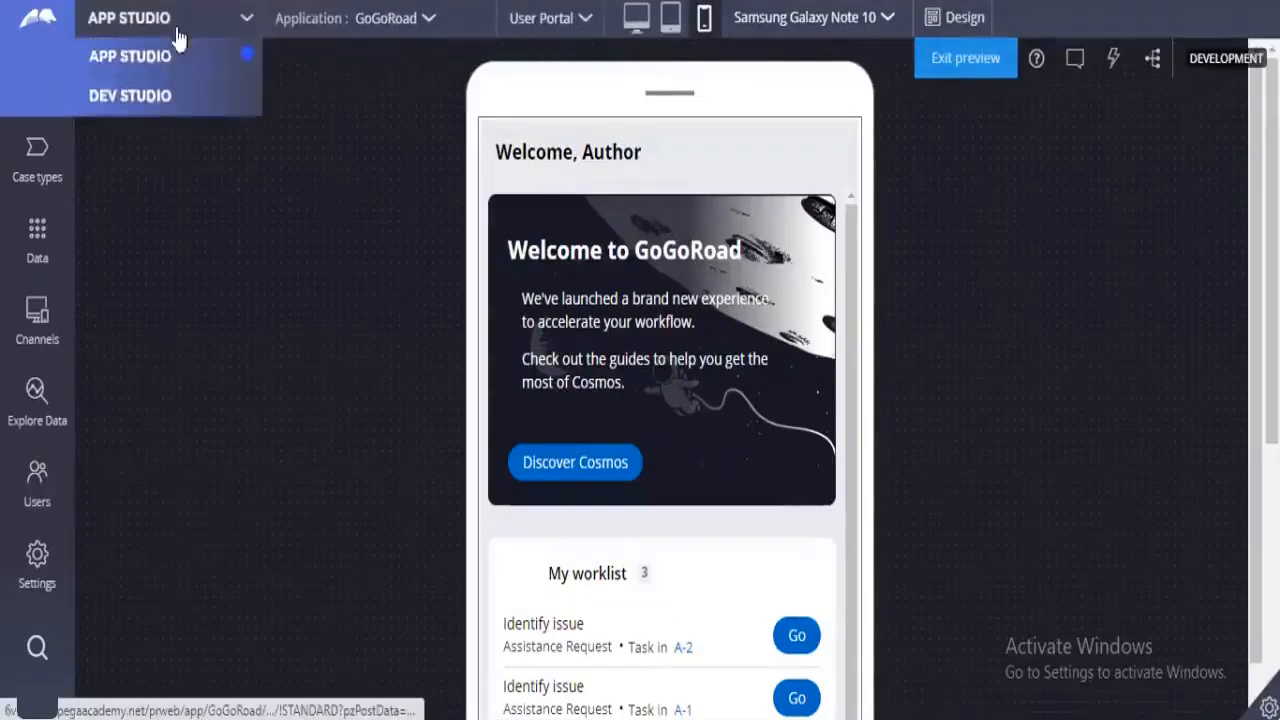
click(154, 97)
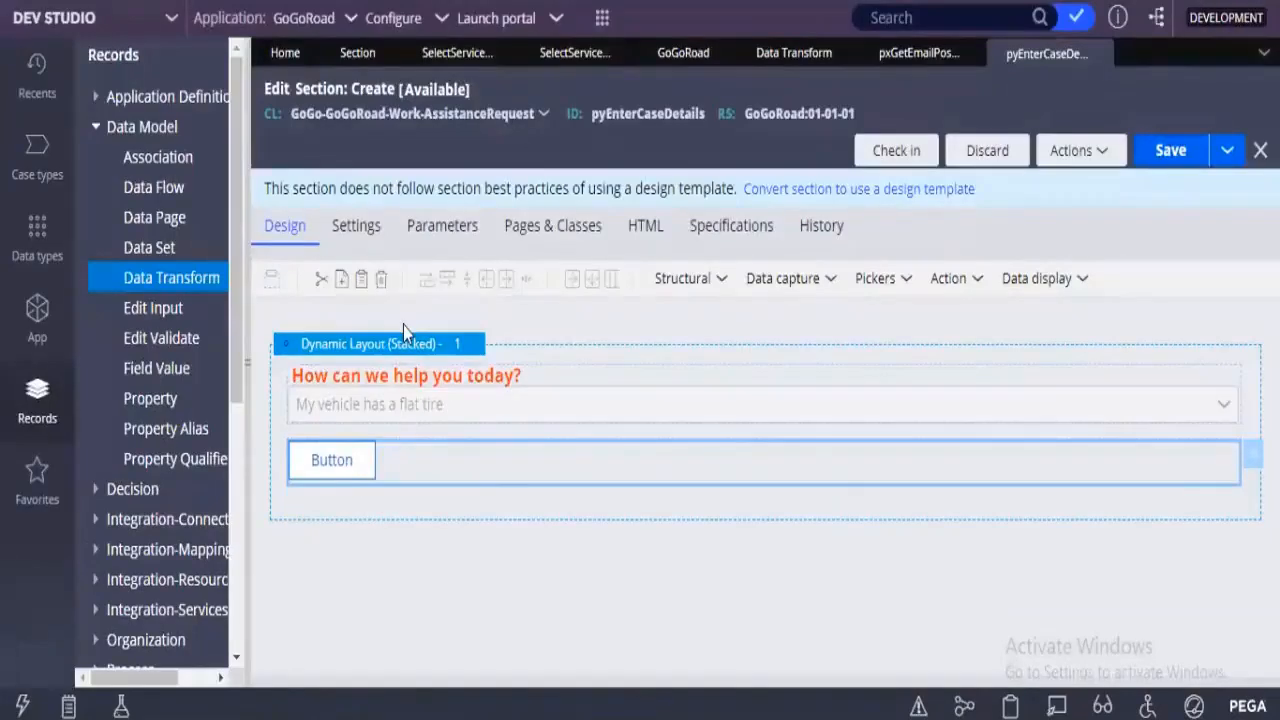
Try to add an embedded section to the Create section below the button.
click(677, 299)
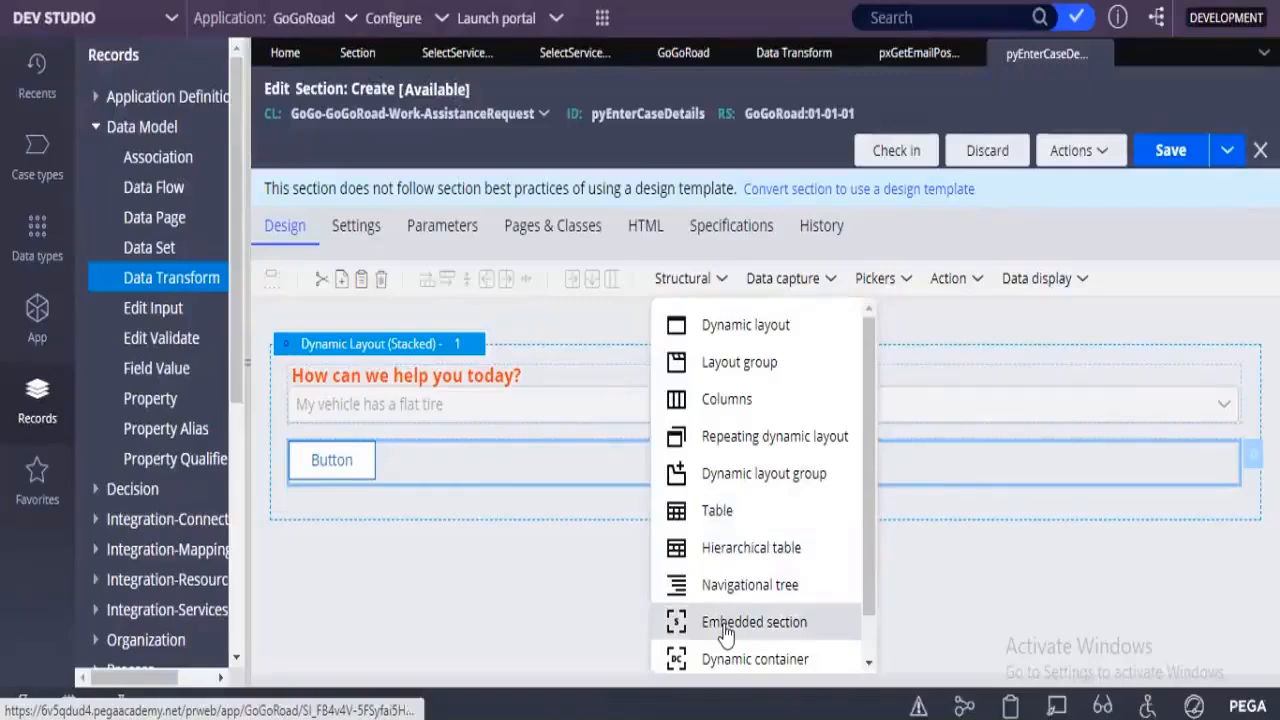
click(461, 571)
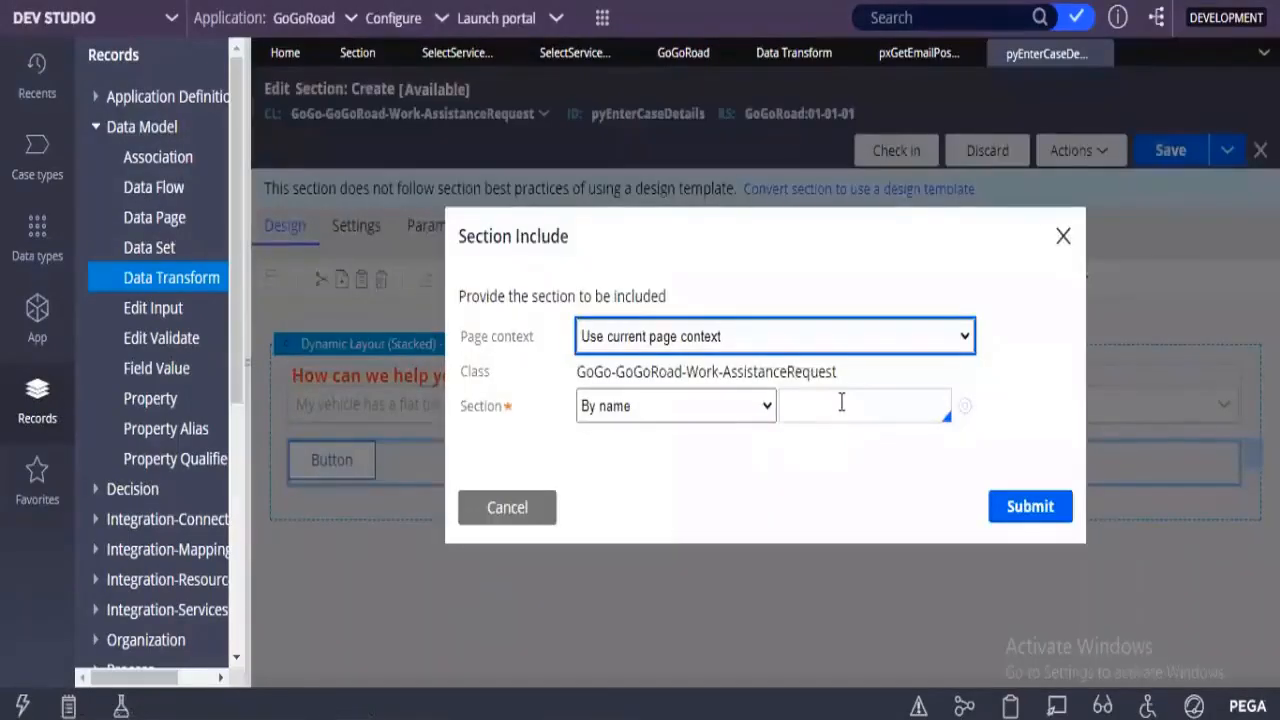
click(842, 401)
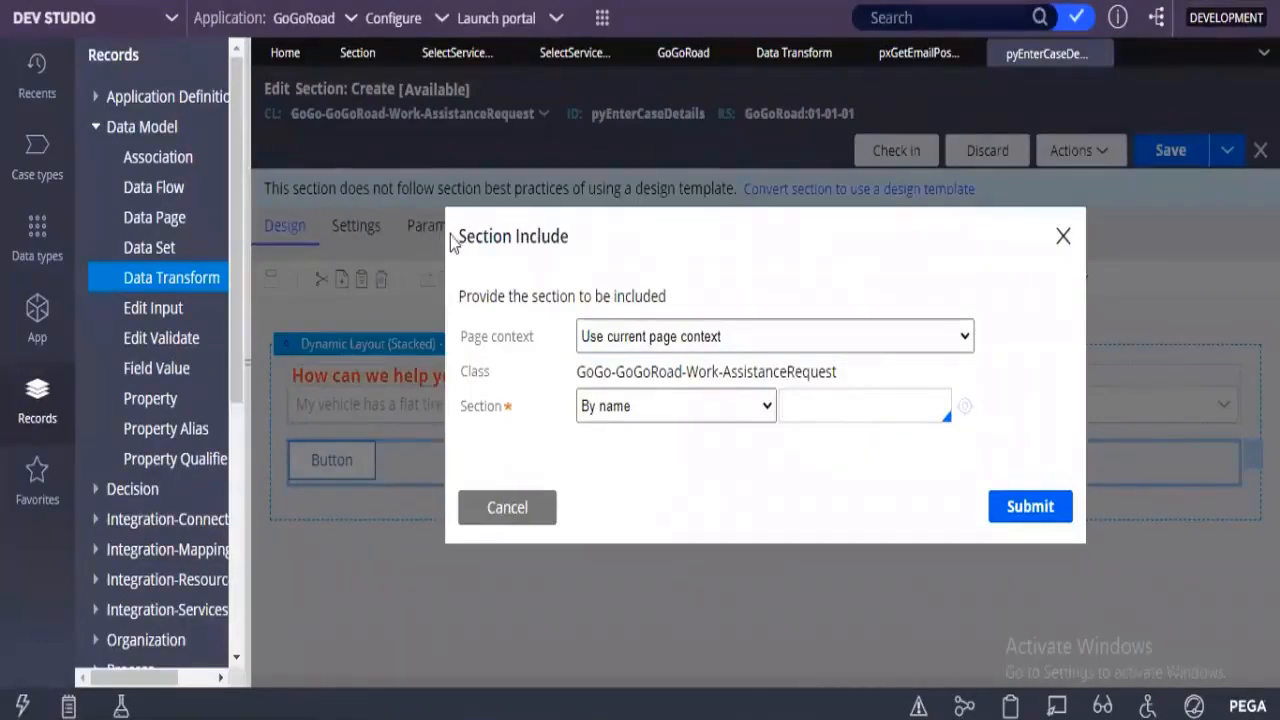
drag(452, 238, 567, 260)
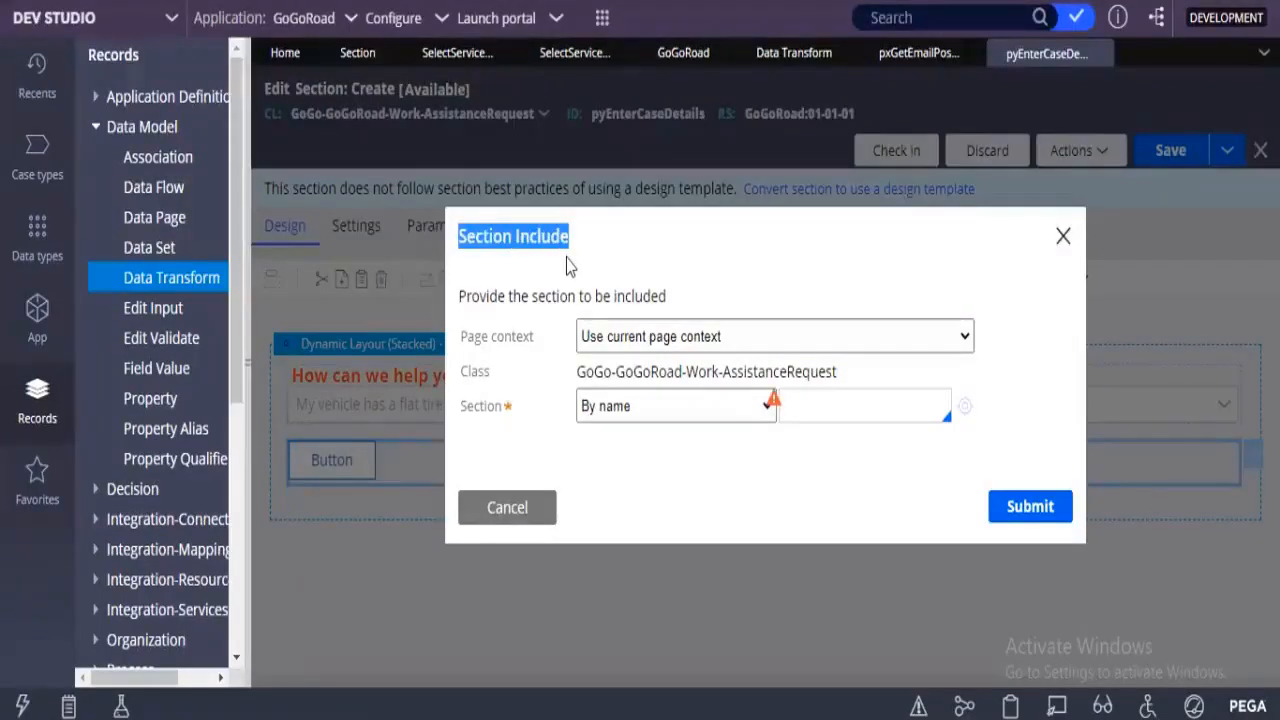
click(1064, 240)
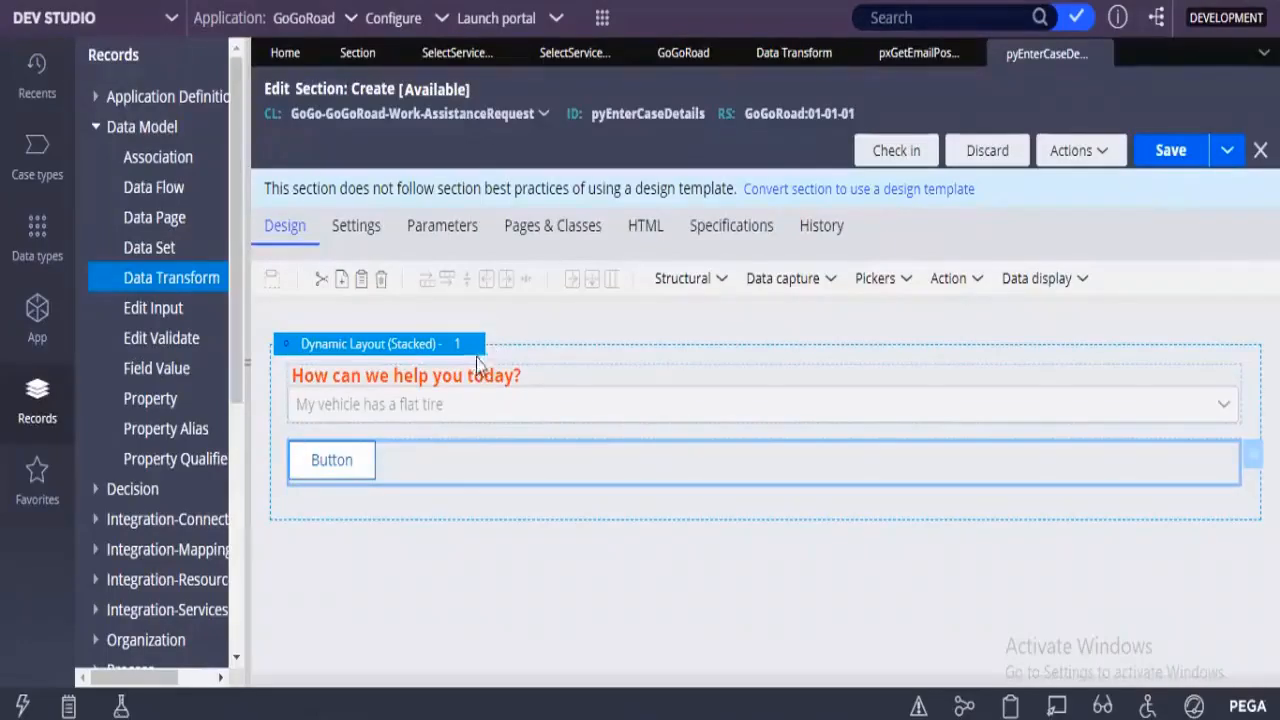
Inspect the "How can we help you today?" dropdown and its surrounding dynamic layout, and call up the structural controls.
click(433, 402)
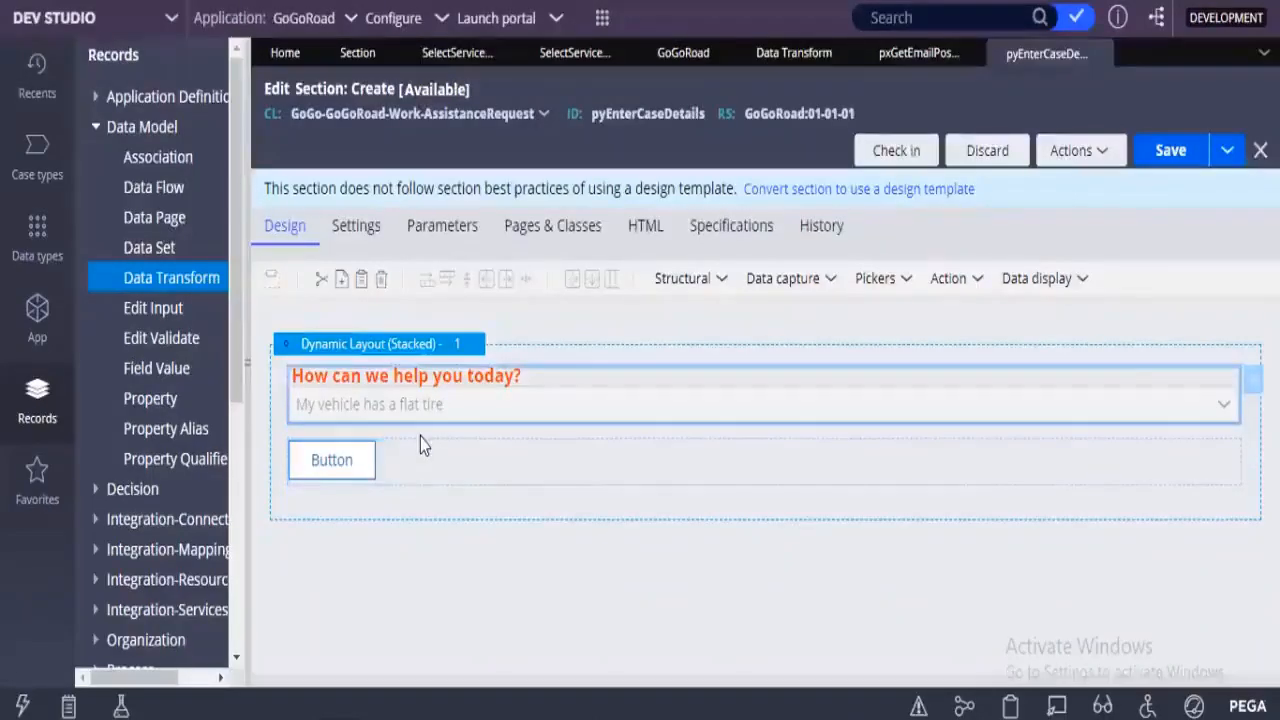
click(420, 437)
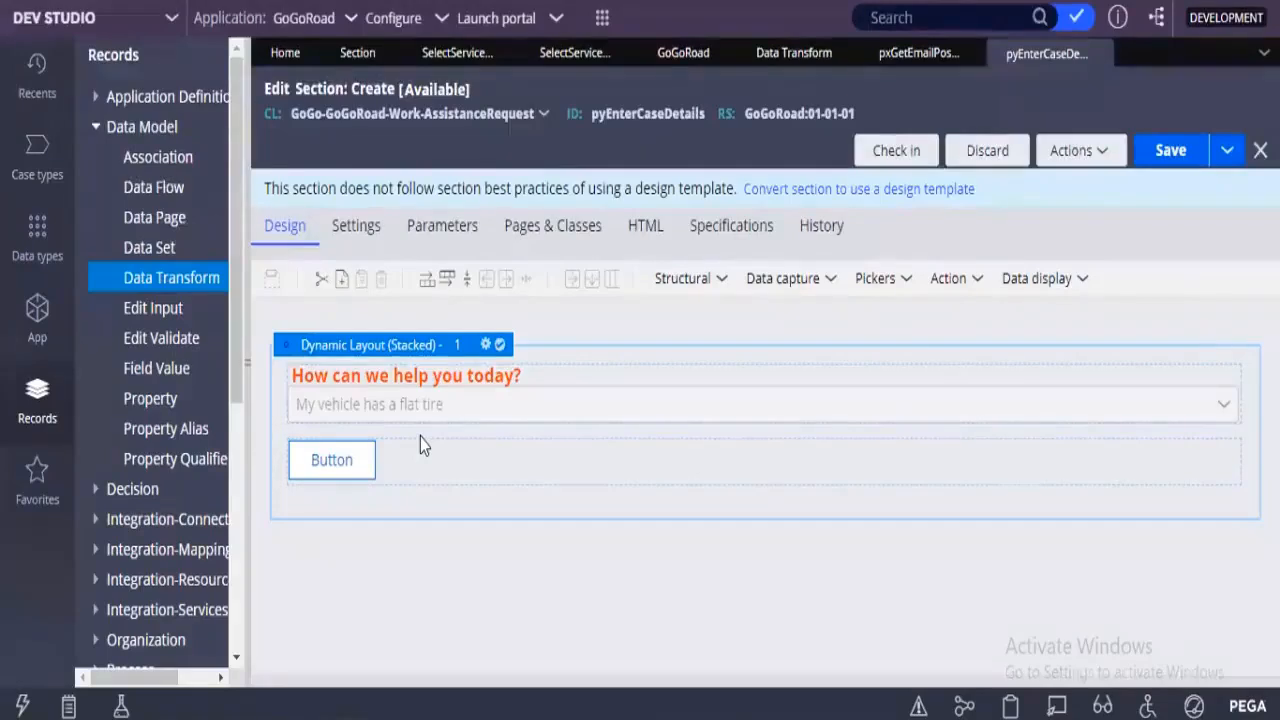
click(684, 284)
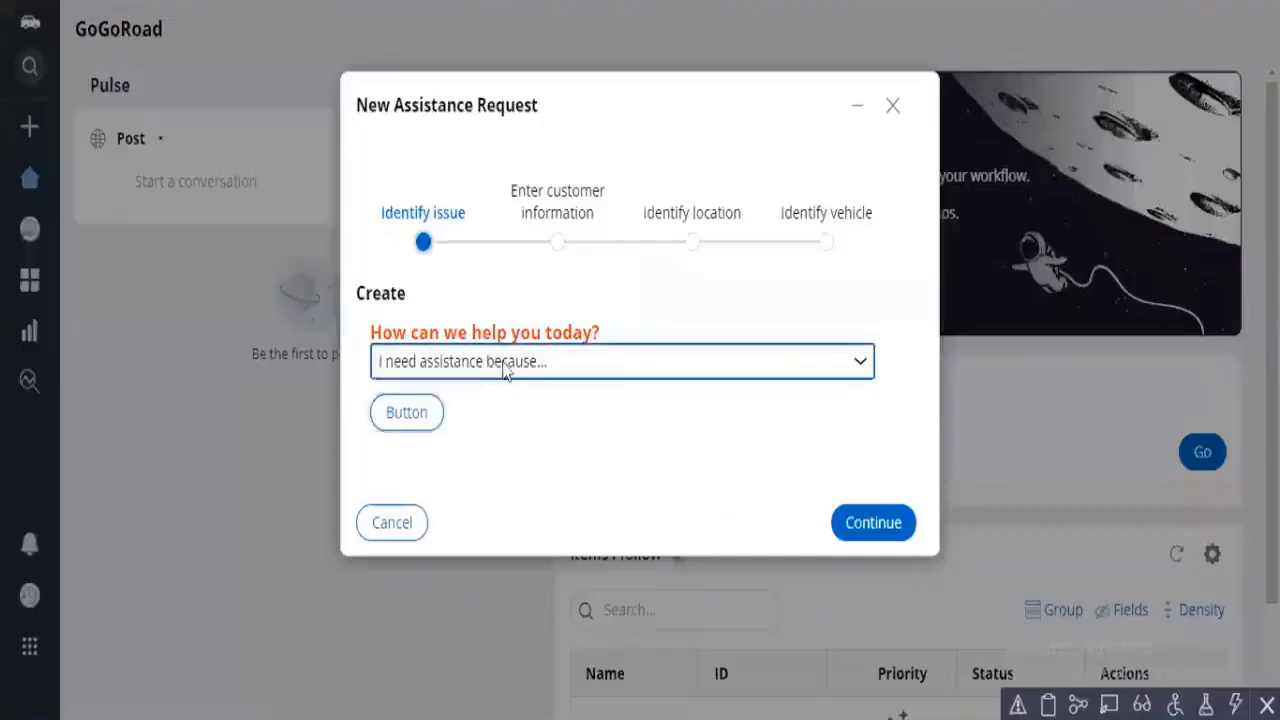
In the new assistance request, set "How can we help you today?" to "My vehicle does not start".
click(503, 365)
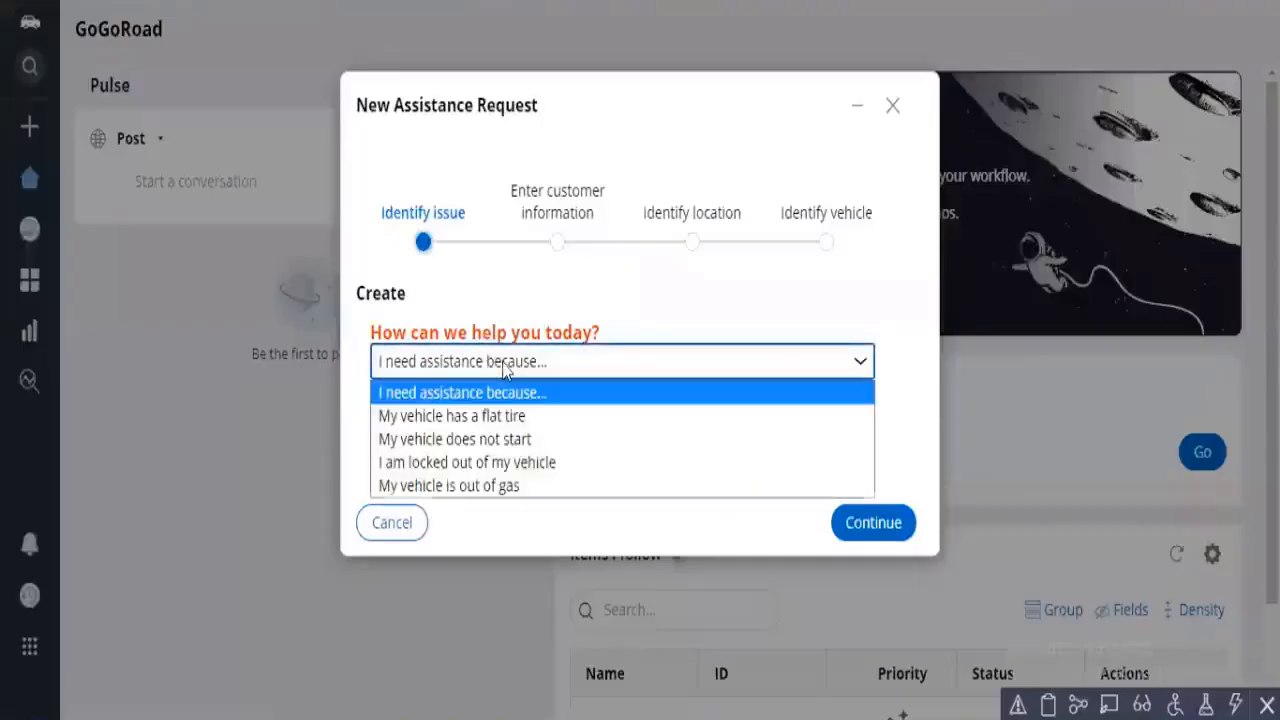
click(505, 440)
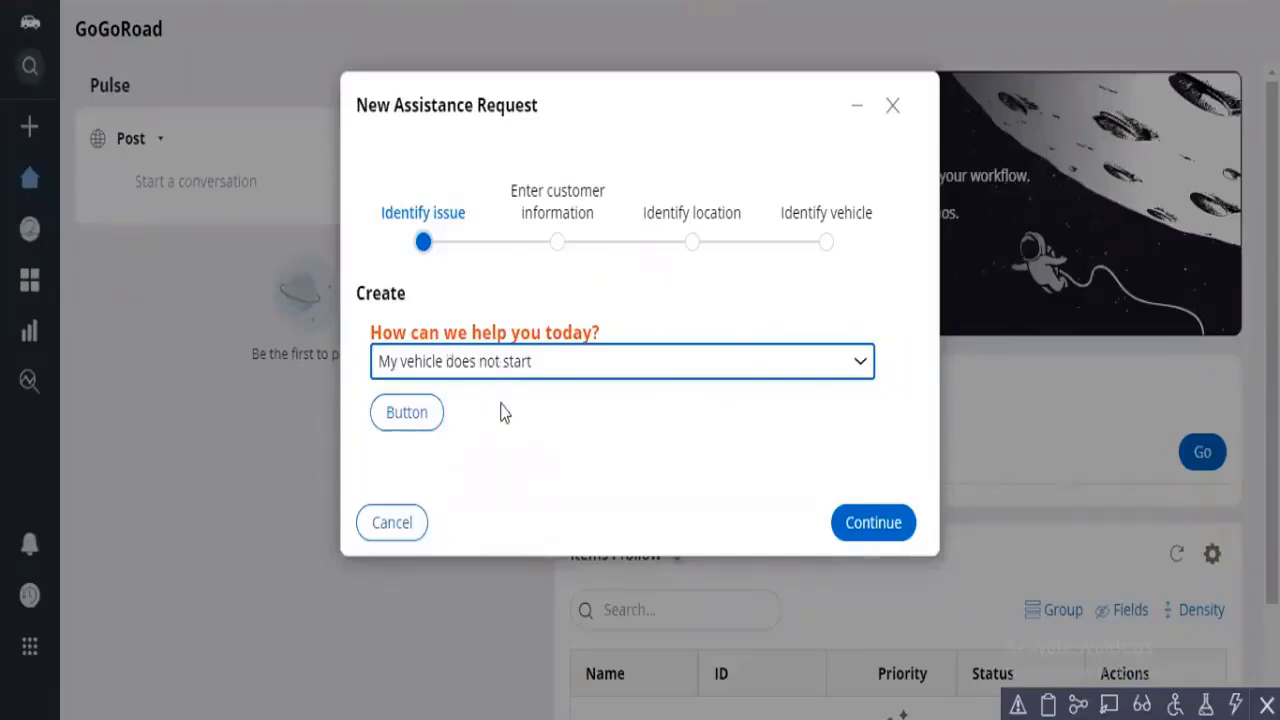
click(503, 414)
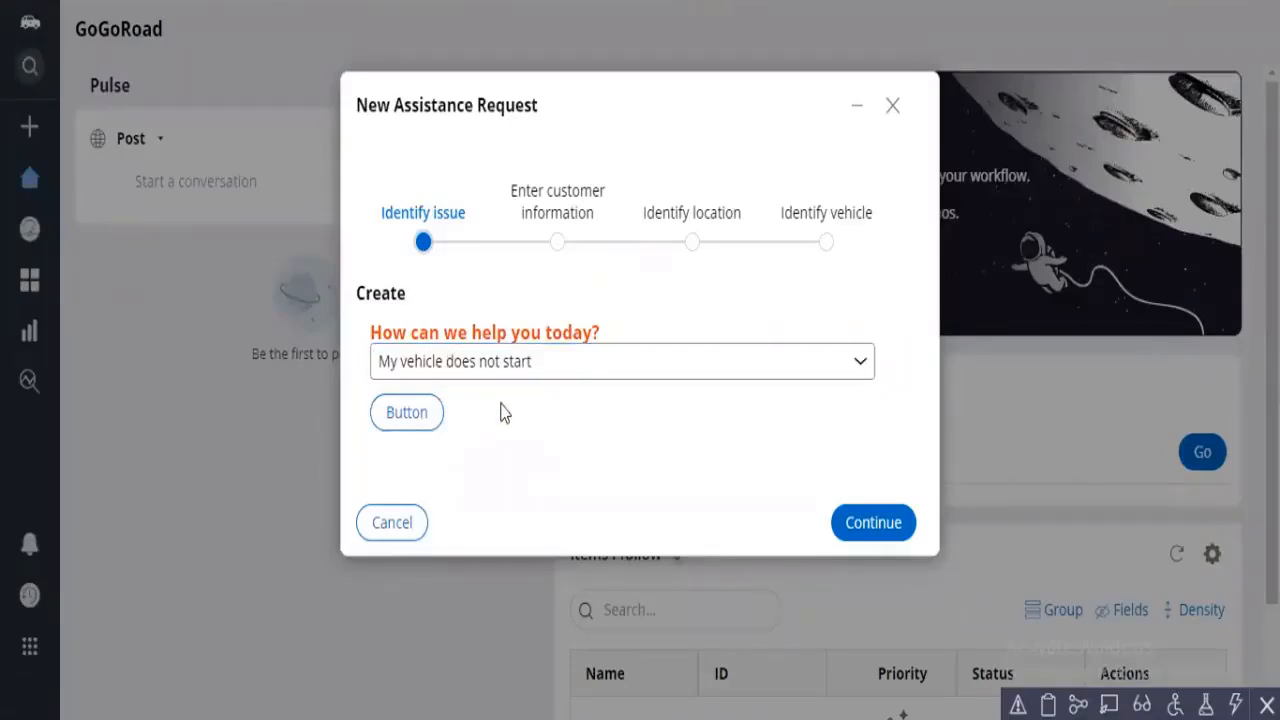